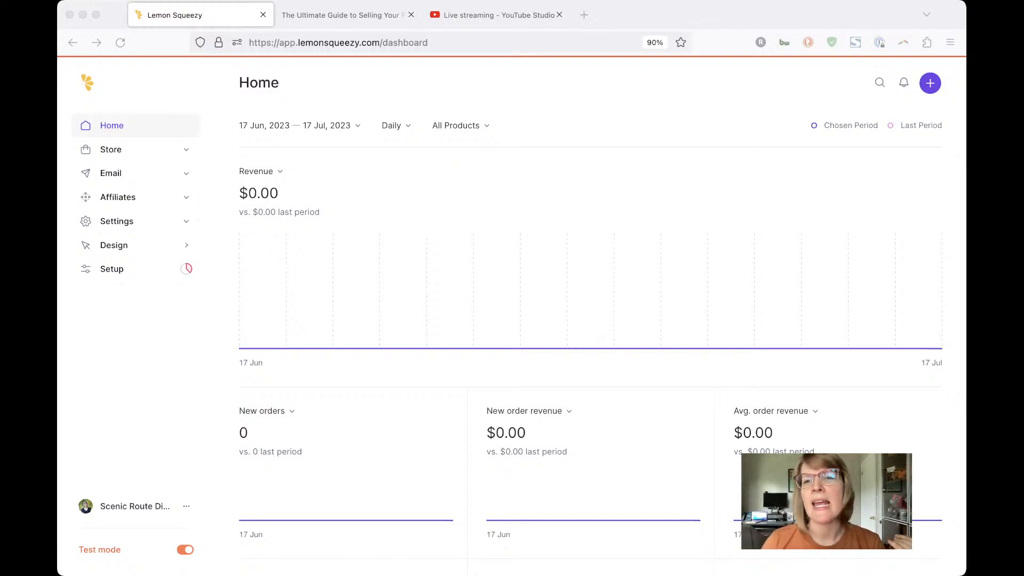
# Look over the store's setup checklist and open the Products page.
pyautogui.press('super+Tab')
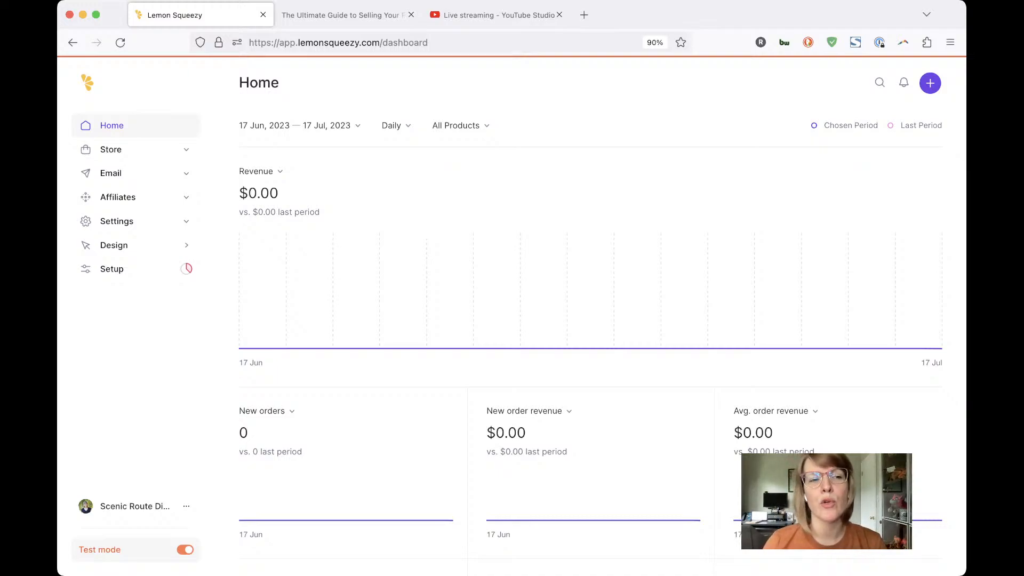
pyautogui.click(112, 269)
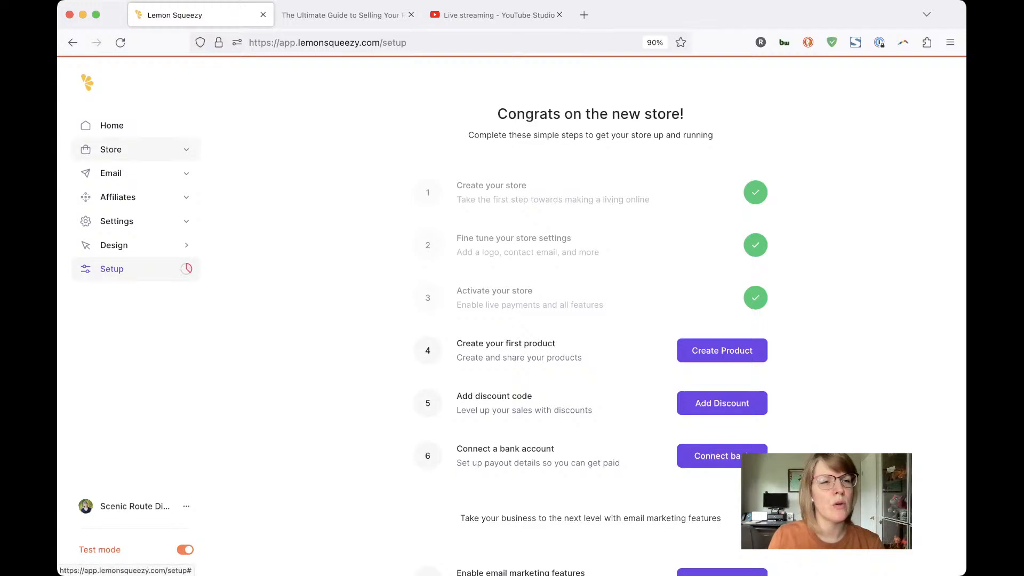
pyautogui.click(133, 149)
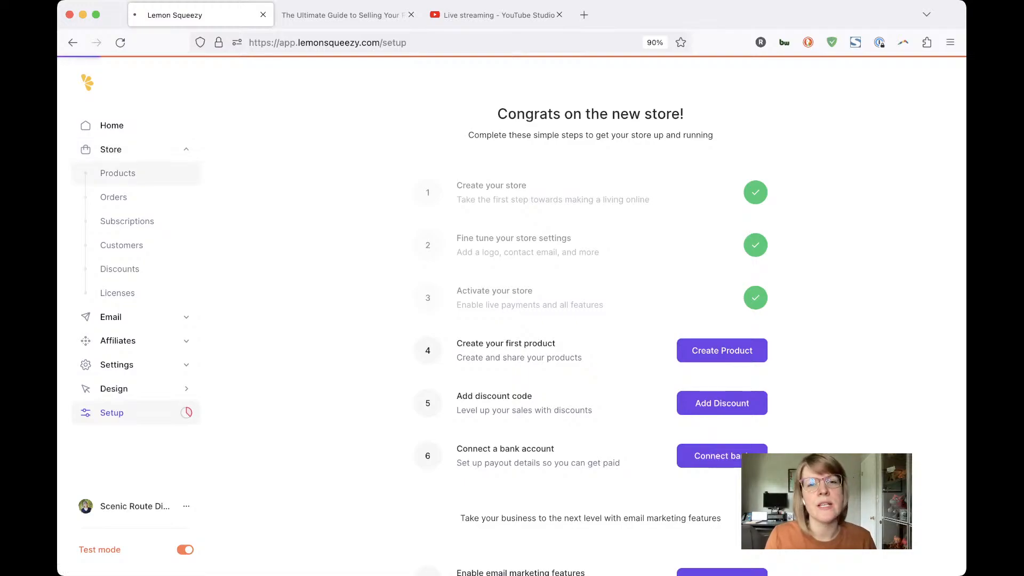
pyautogui.click(118, 173)
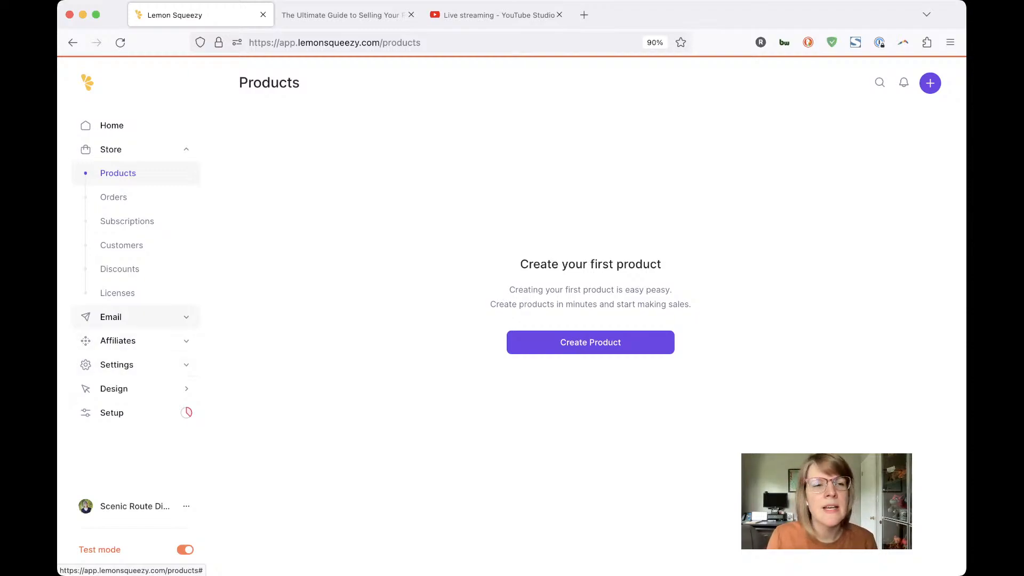
# Open the general store settings and review the store name, avatar, URL, country, currency, contact email and payment options.
pyautogui.click(139, 317)
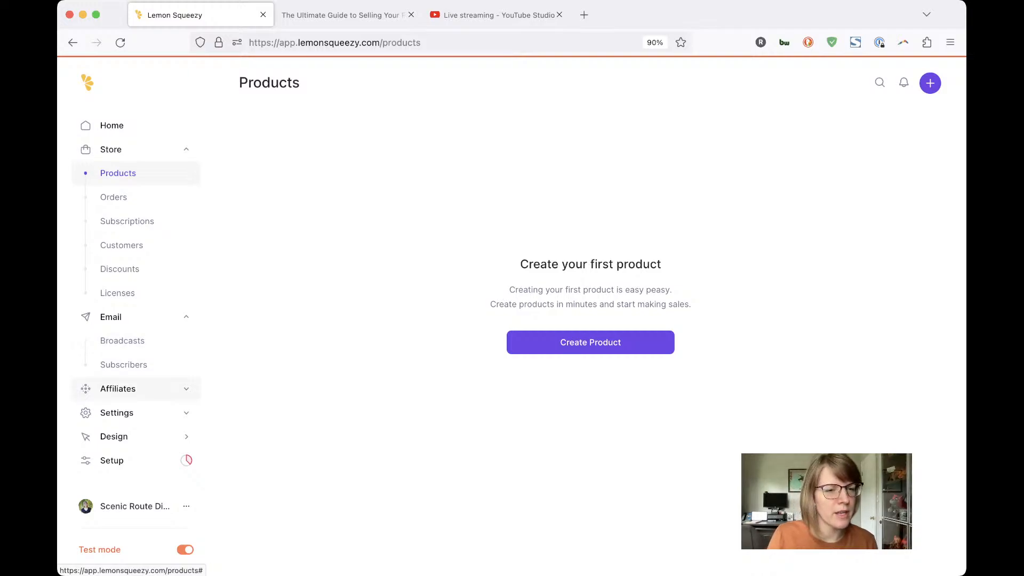
pyautogui.click(123, 413)
pyautogui.click(115, 437)
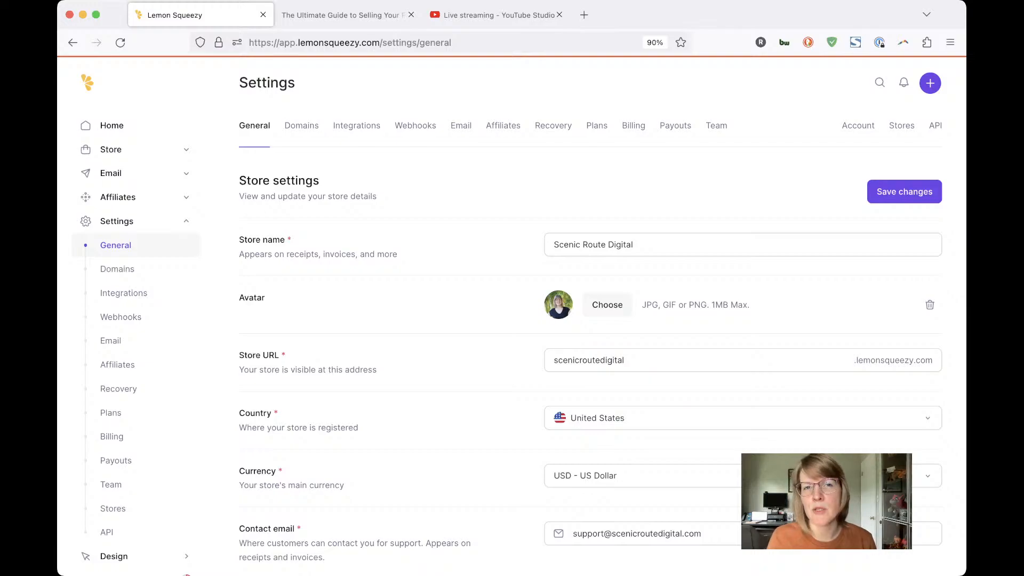
pyautogui.scroll(-3, 602, 320)
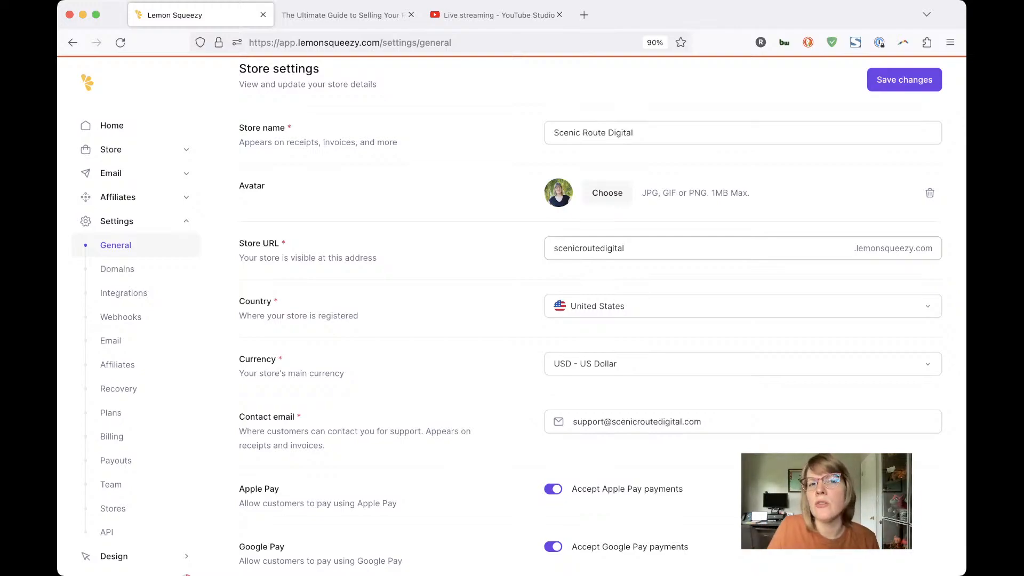
pyautogui.scroll(-3, 587, 320)
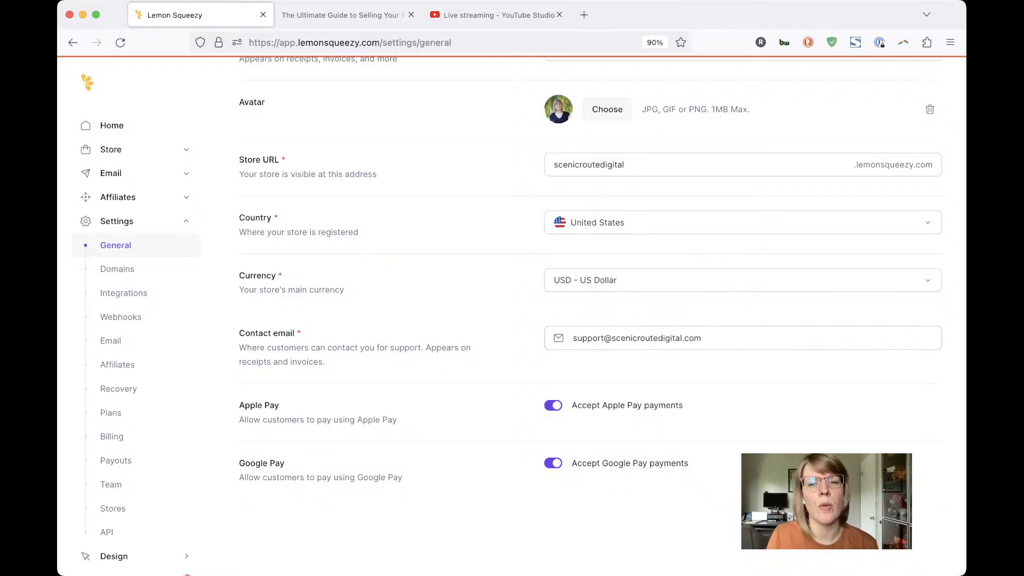
pyautogui.scroll(7, 602, 300)
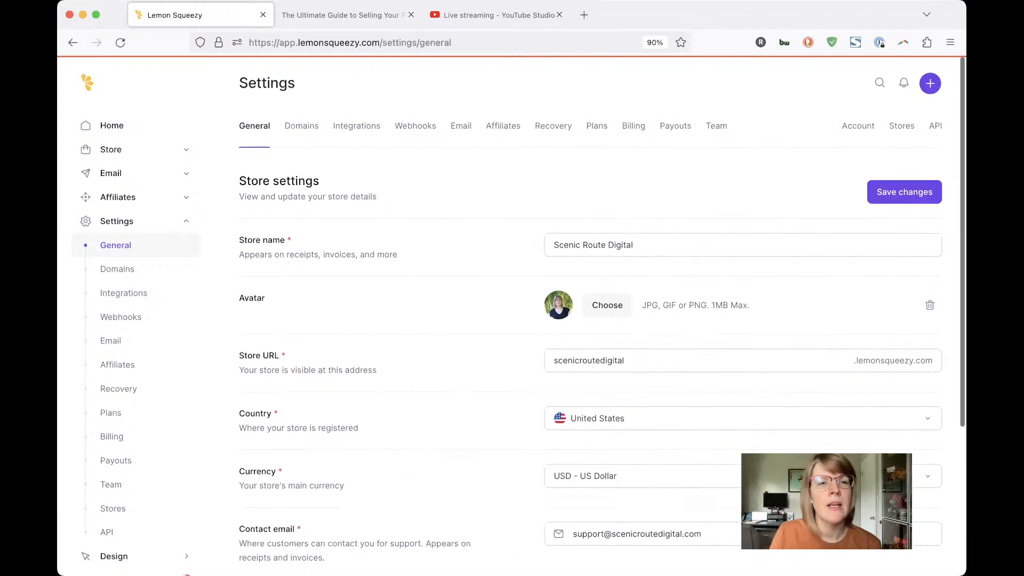
# Check the connected domains settings and return to the general store settings to review them again.
pyautogui.click(301, 125)
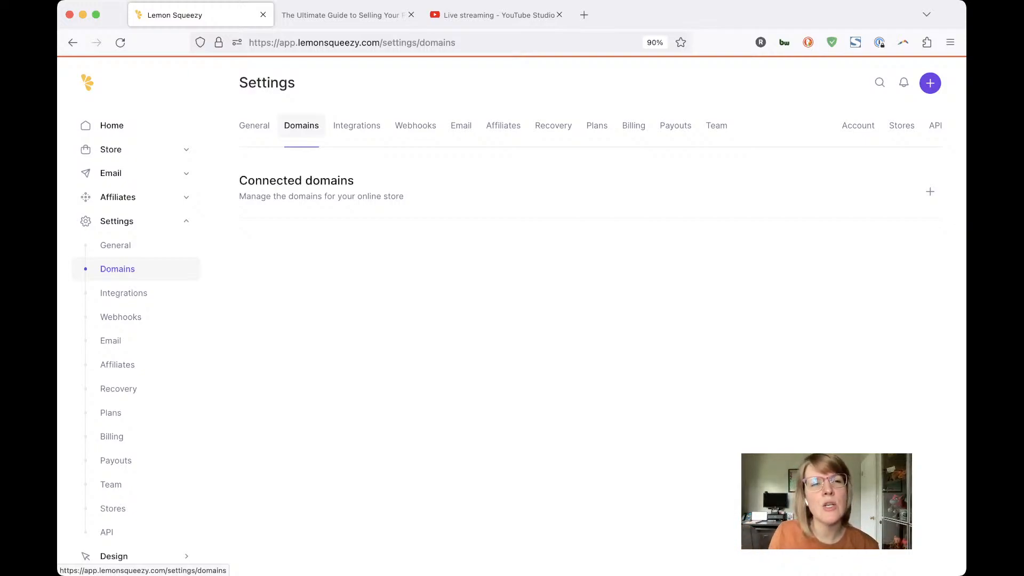
pyautogui.click(254, 125)
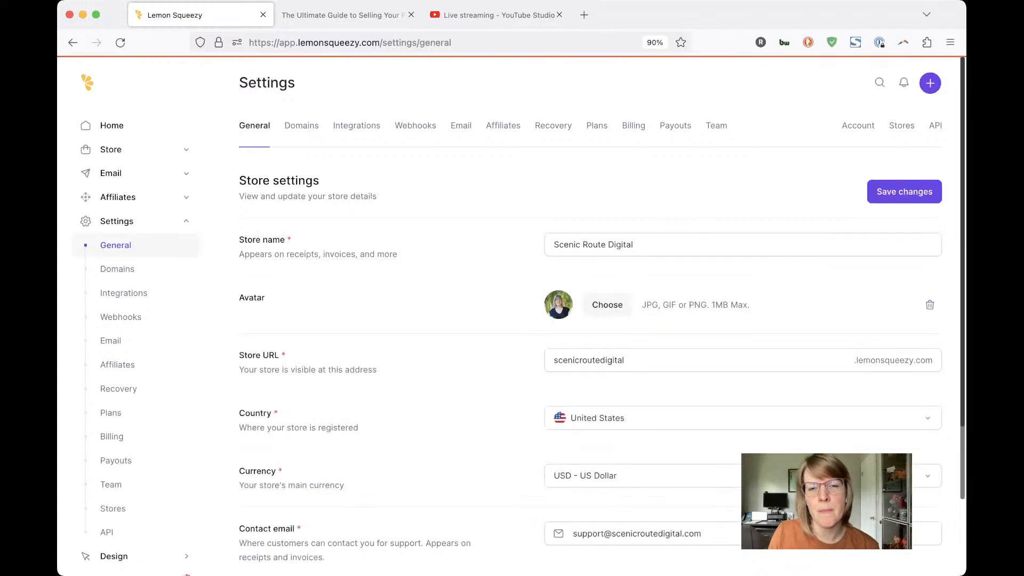
pyautogui.scroll(-5, 512, 320)
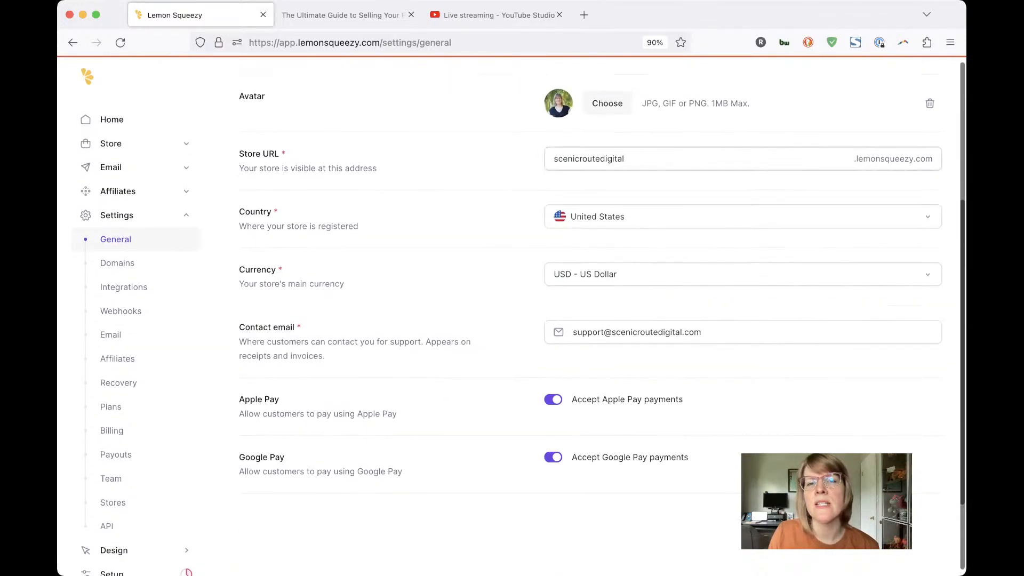
pyautogui.scroll(5, 513, 320)
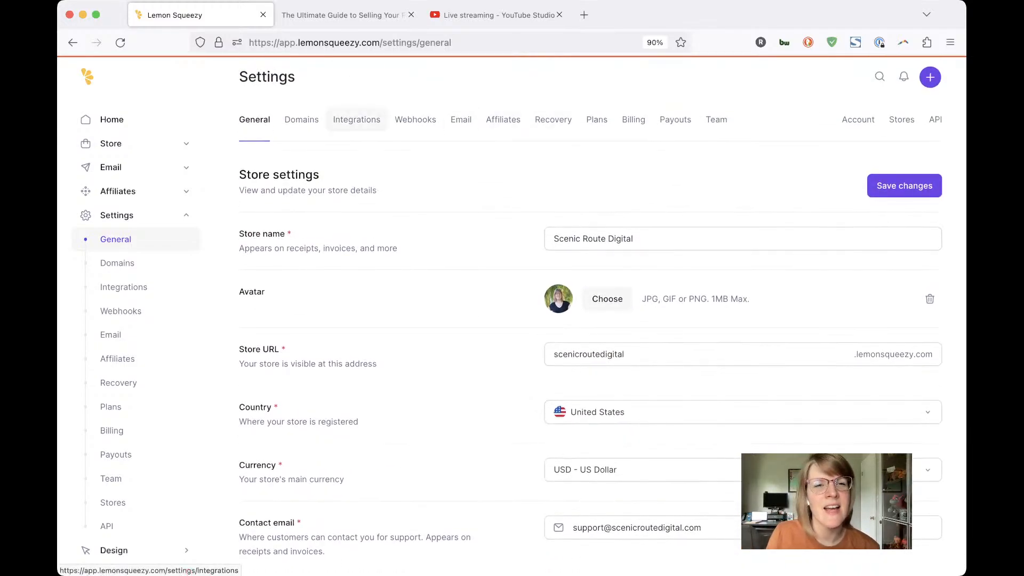
# Examine the third-party app integrations and the store's email marketing settings.
pyautogui.click(357, 119)
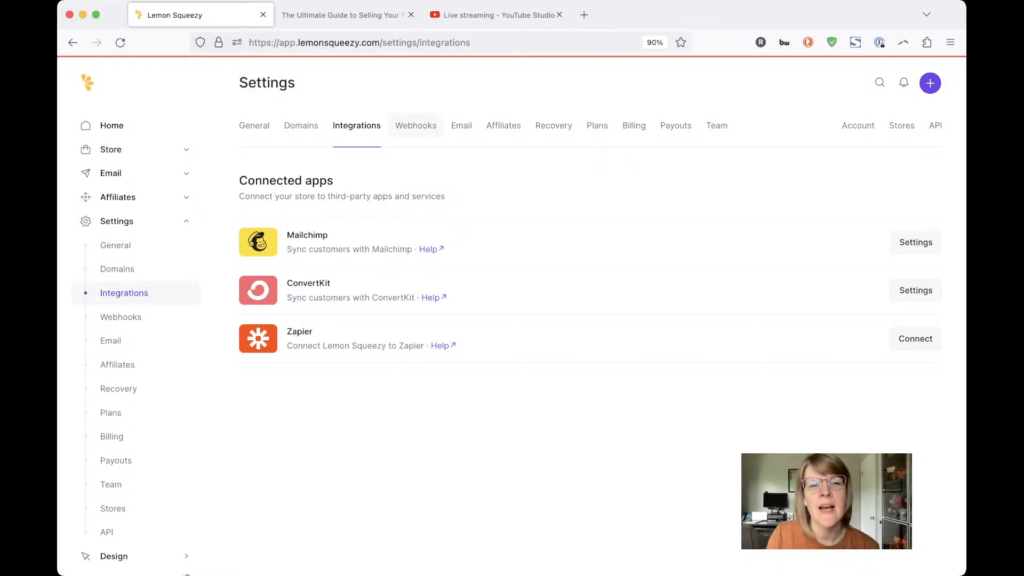
pyautogui.click(462, 125)
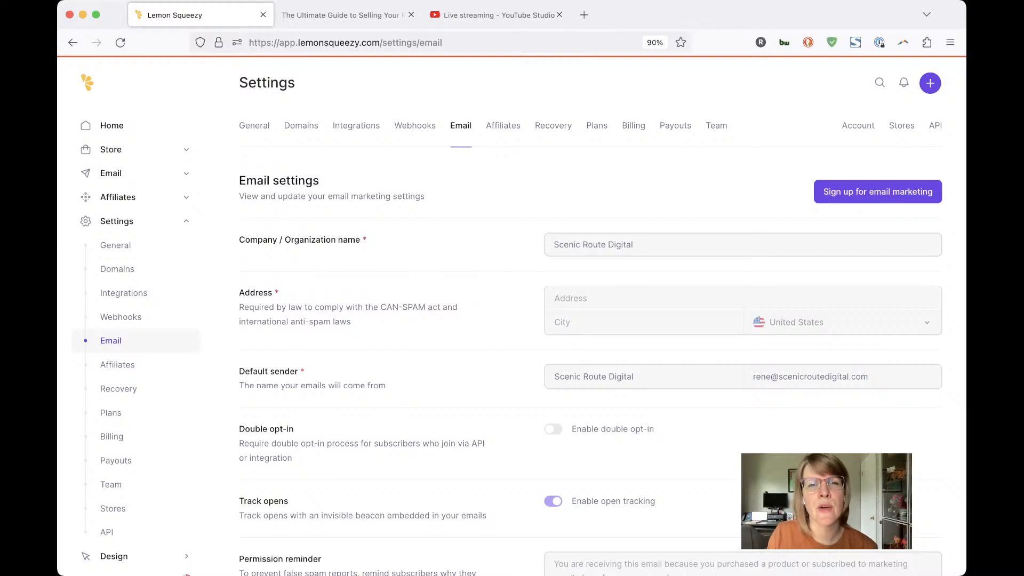
pyautogui.scroll(-8, 511, 317)
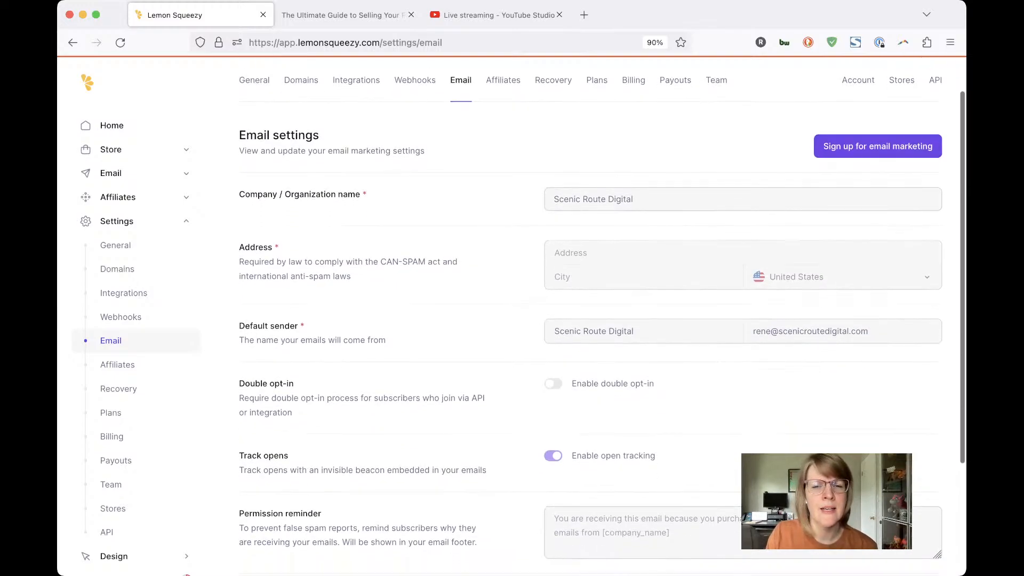
pyautogui.scroll(8, 510, 317)
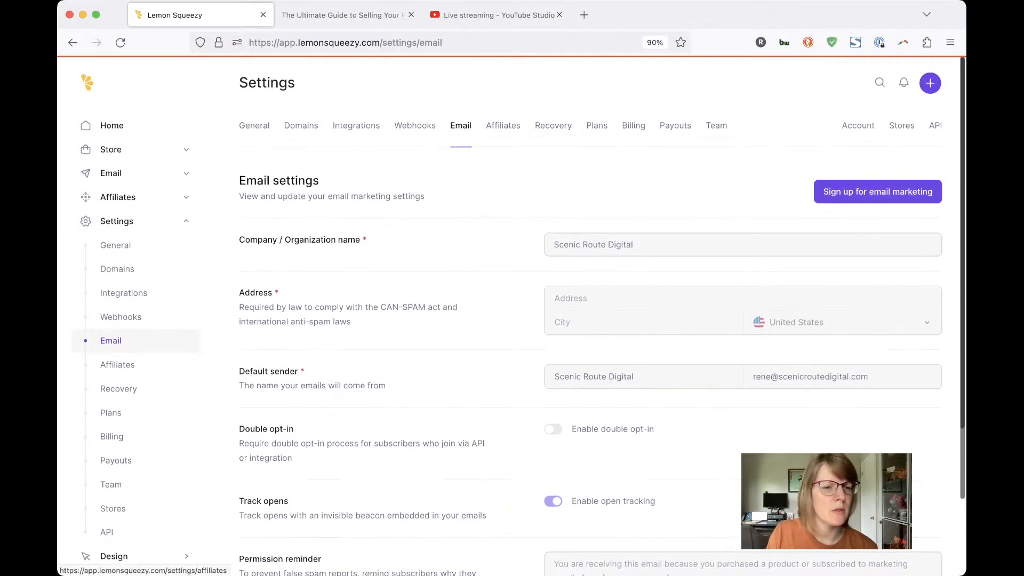
# View the affiliate program settings and read through the payment recovery and dunning management options.
pyautogui.click(503, 125)
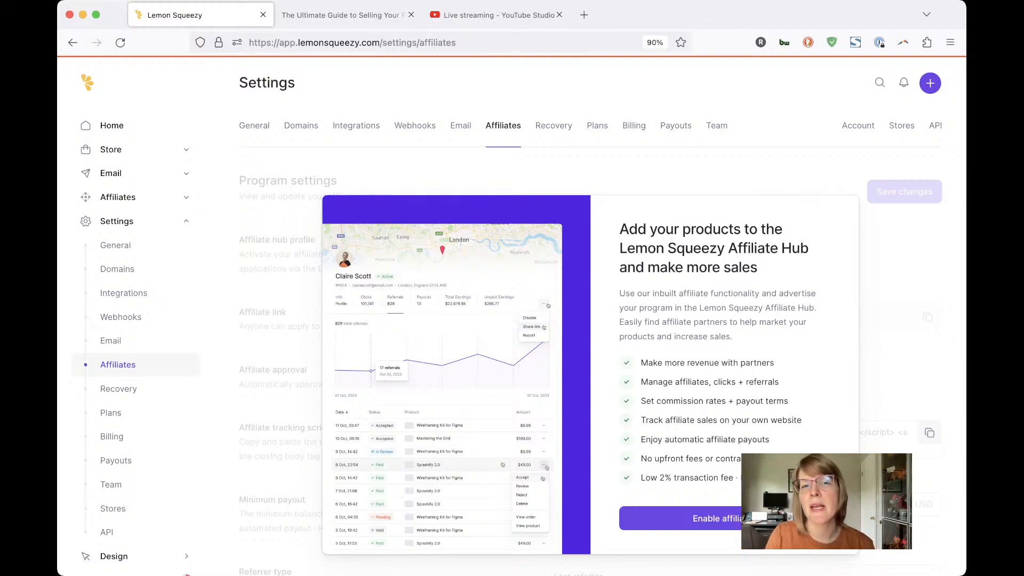
pyautogui.click(553, 125)
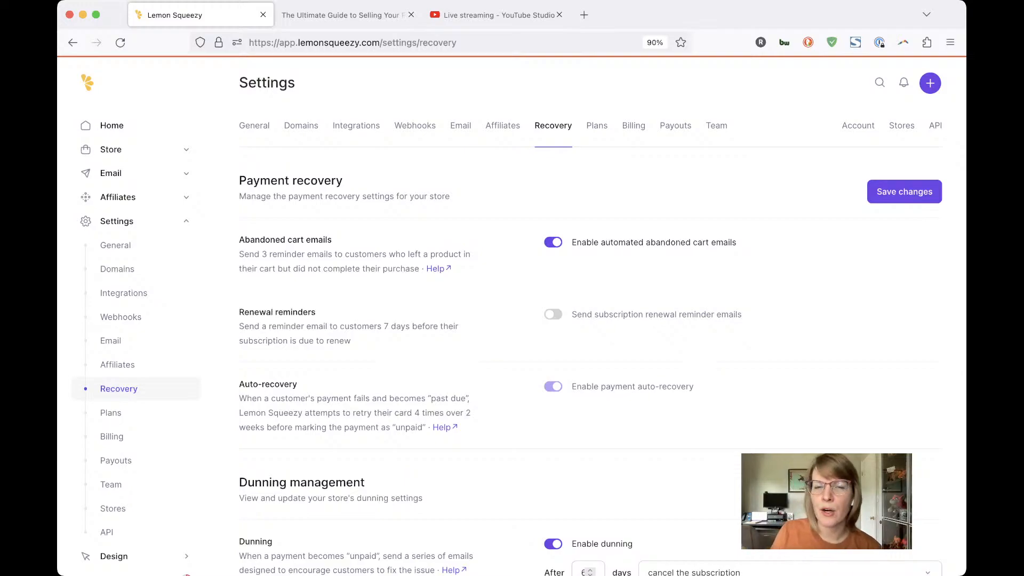
pyautogui.scroll(-3, 587, 320)
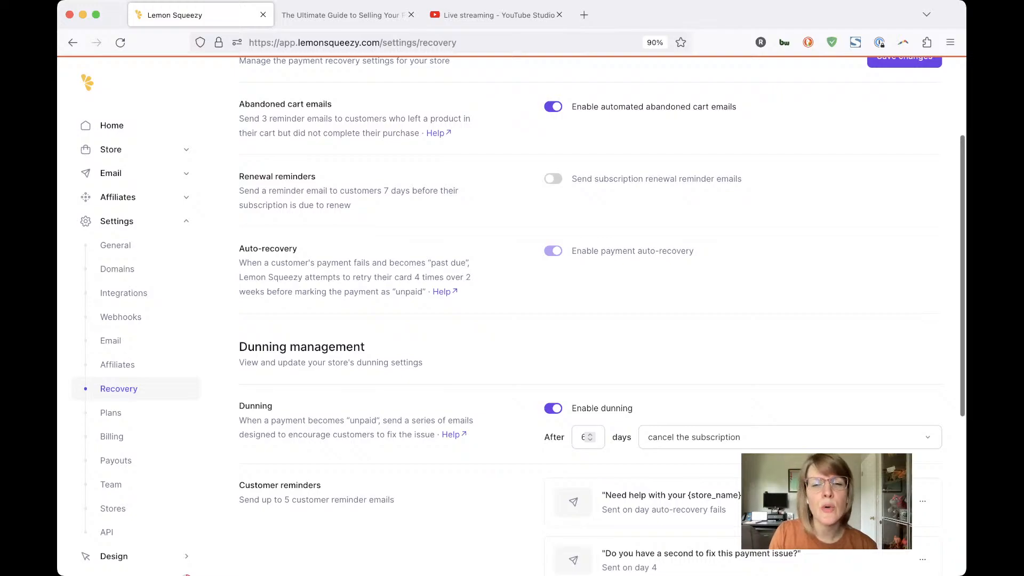
pyautogui.scroll(-2, 587, 320)
pyautogui.scroll(2, 587, 320)
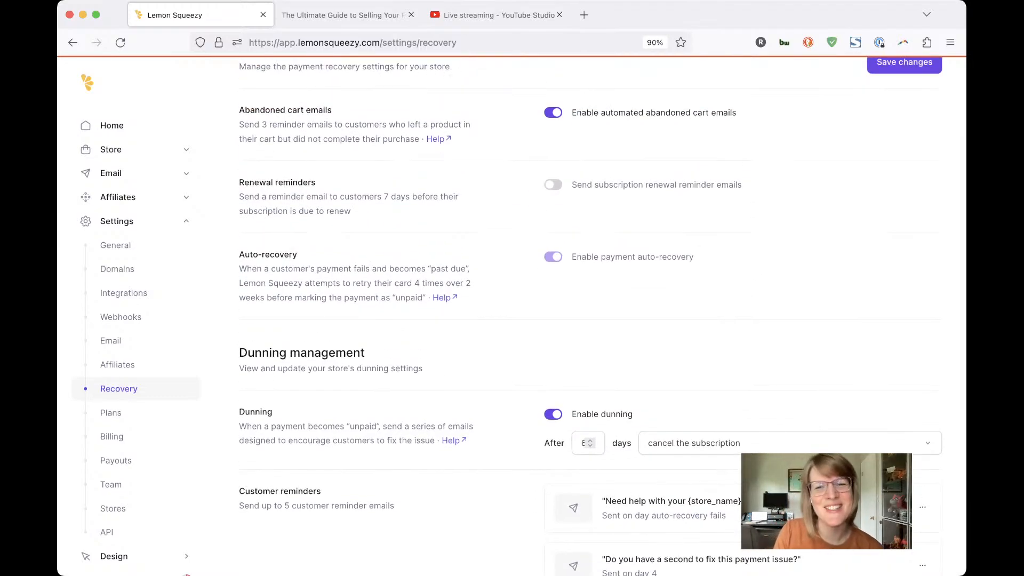
pyautogui.scroll(-4, 587, 320)
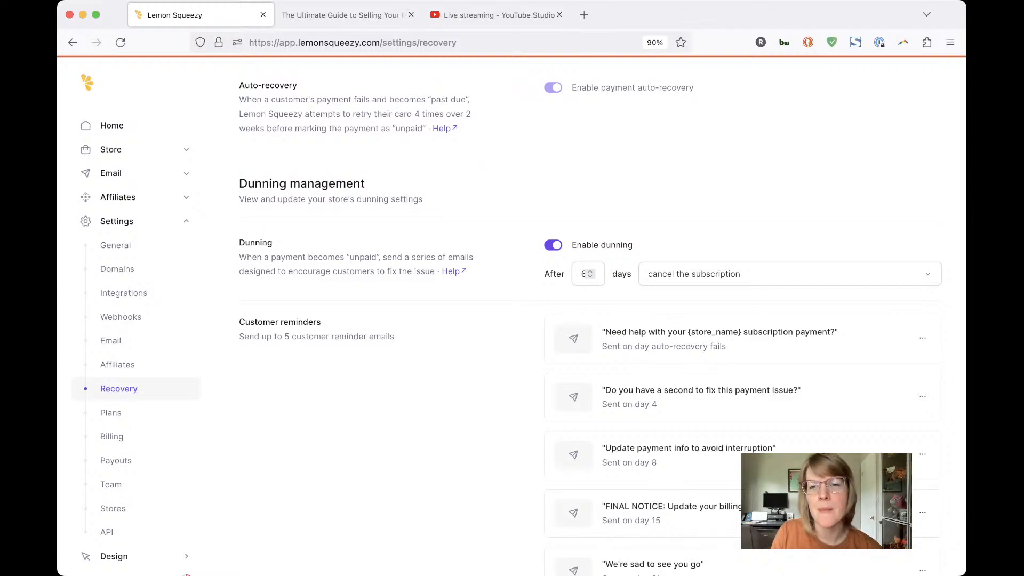
pyautogui.scroll(-2, 746, 341)
pyautogui.scroll(10, 747, 342)
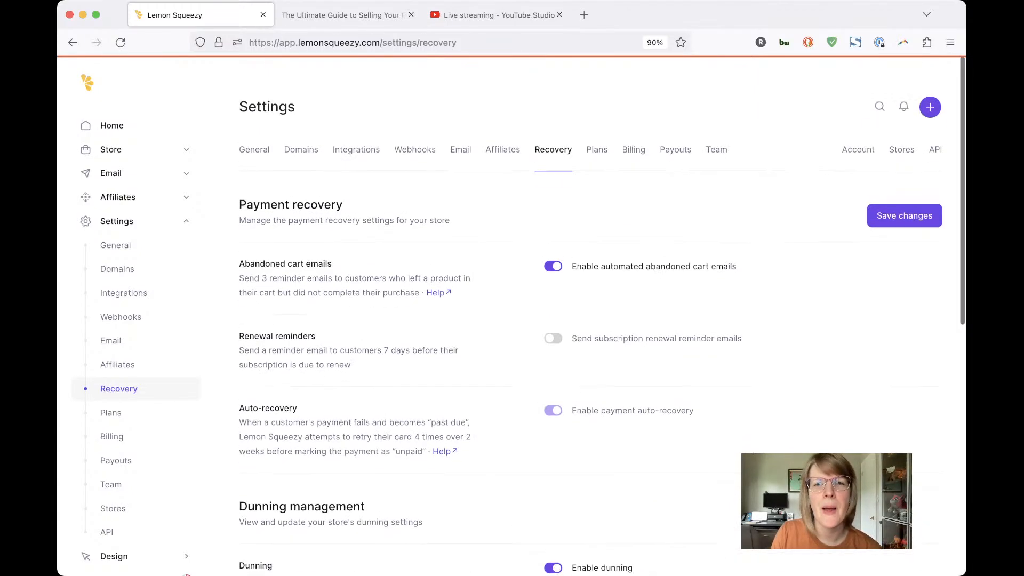
# Review the plan fees for ecommerce transactions and email marketing.
pyautogui.click(597, 125)
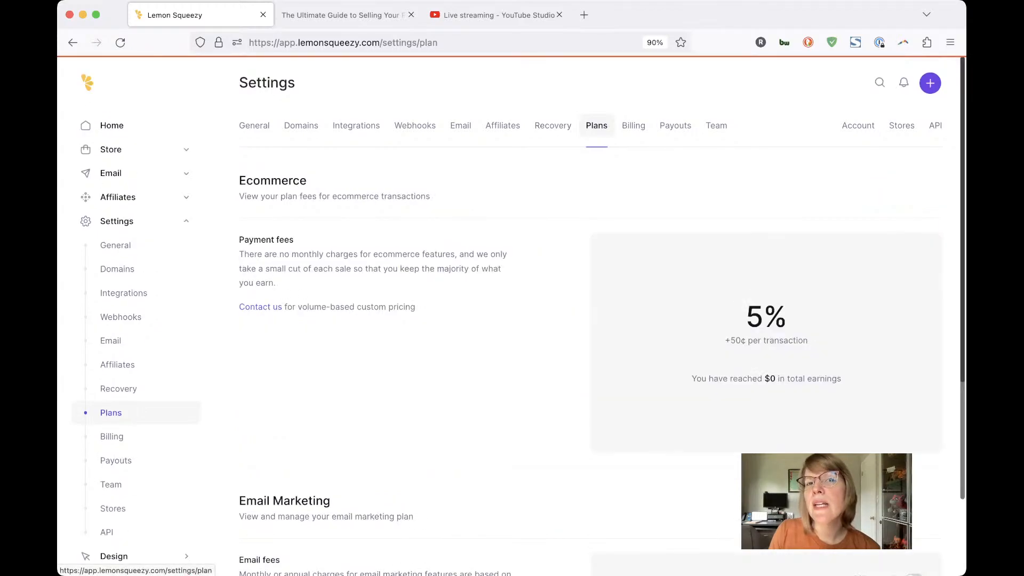
pyautogui.scroll(-5, 587, 320)
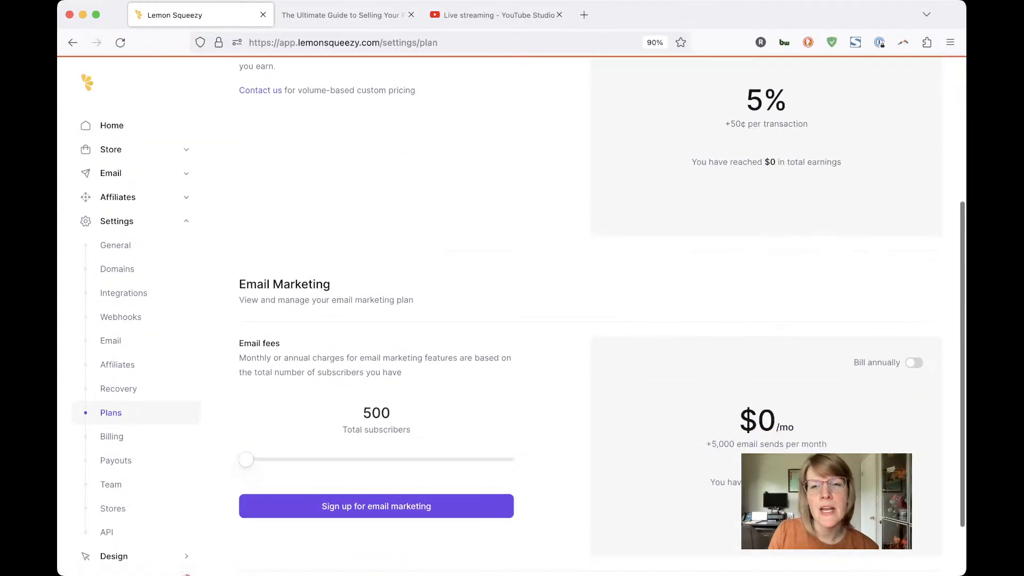
pyautogui.scroll(2, 587, 320)
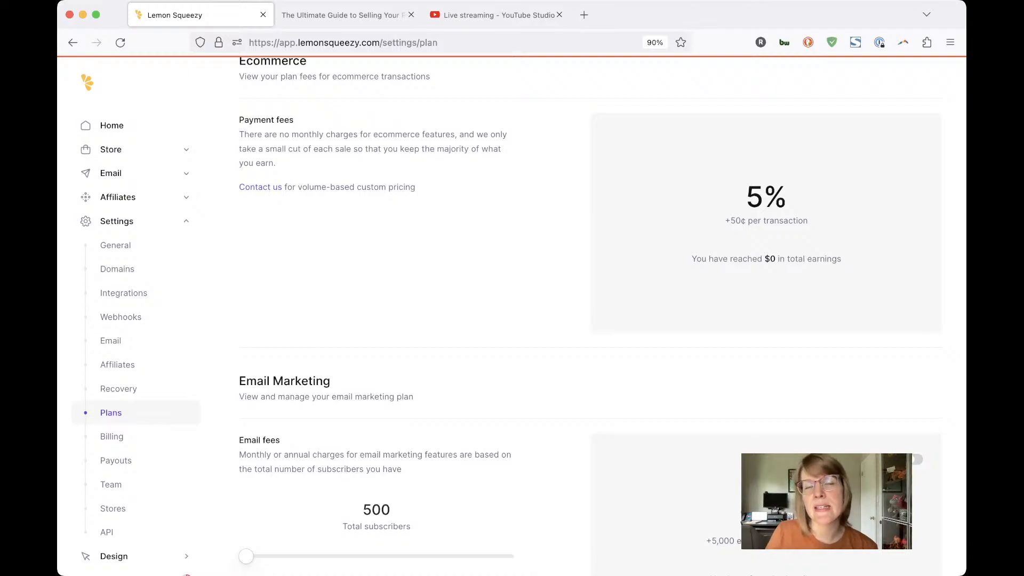
pyautogui.scroll(-4, 587, 320)
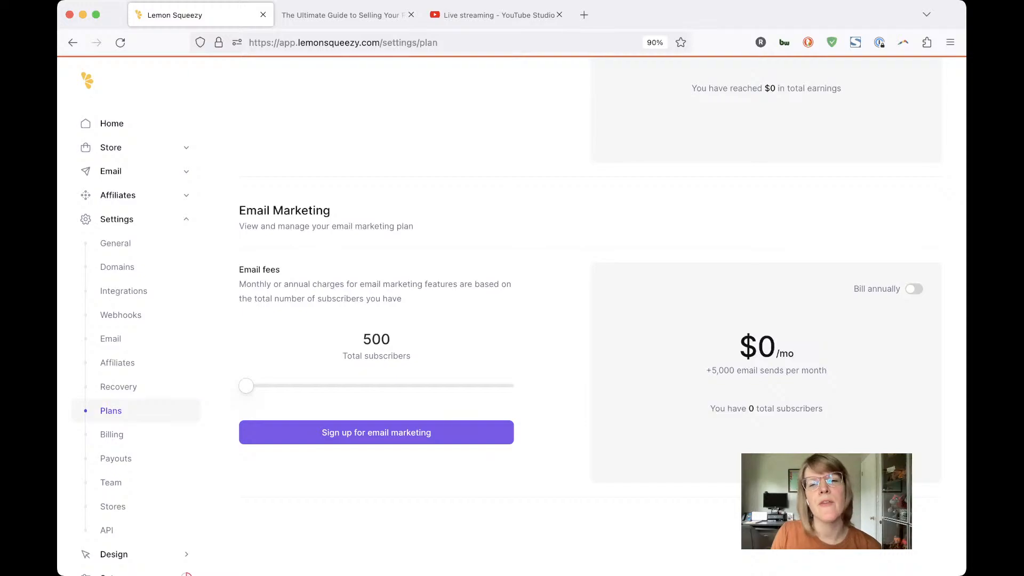
pyautogui.moveTo(246, 386)
pyautogui.mouseDown()
pyautogui.moveTo(309, 386)
pyautogui.moveTo(246, 386)
pyautogui.mouseUp()
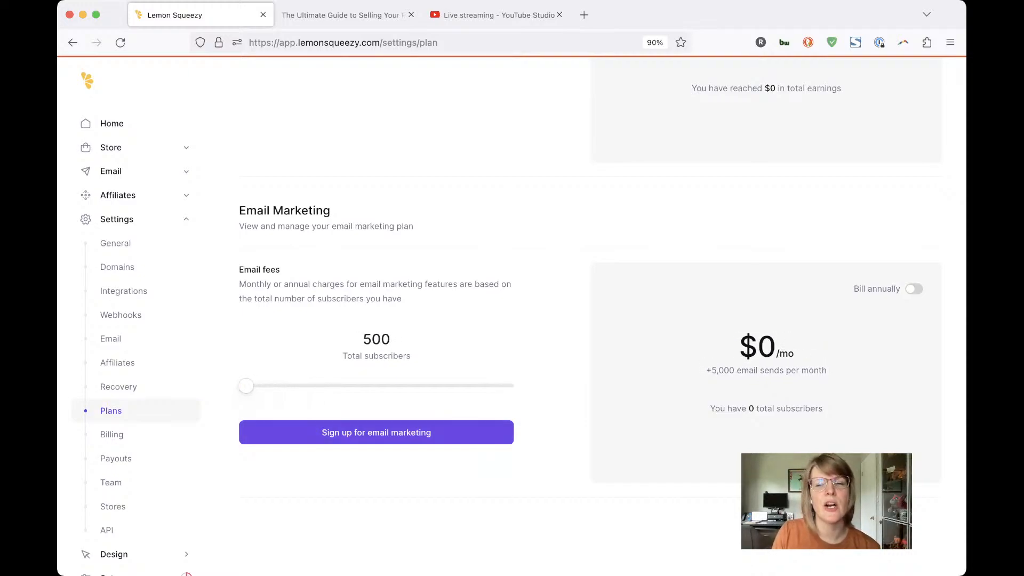
pyautogui.scroll(6, 511, 320)
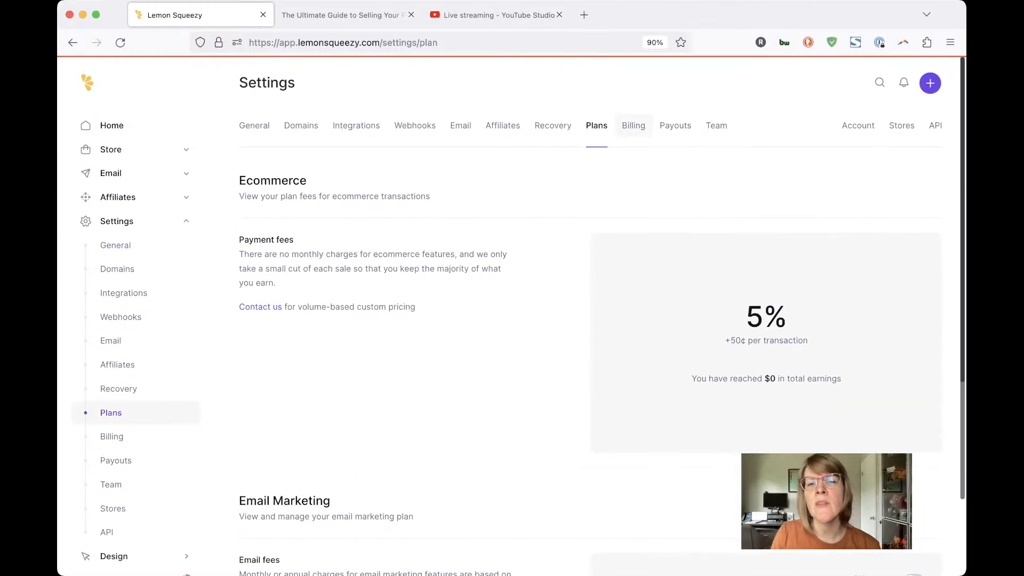
# Check the billing details and examine the payout methods, invoice info and payout history.
pyautogui.click(634, 125)
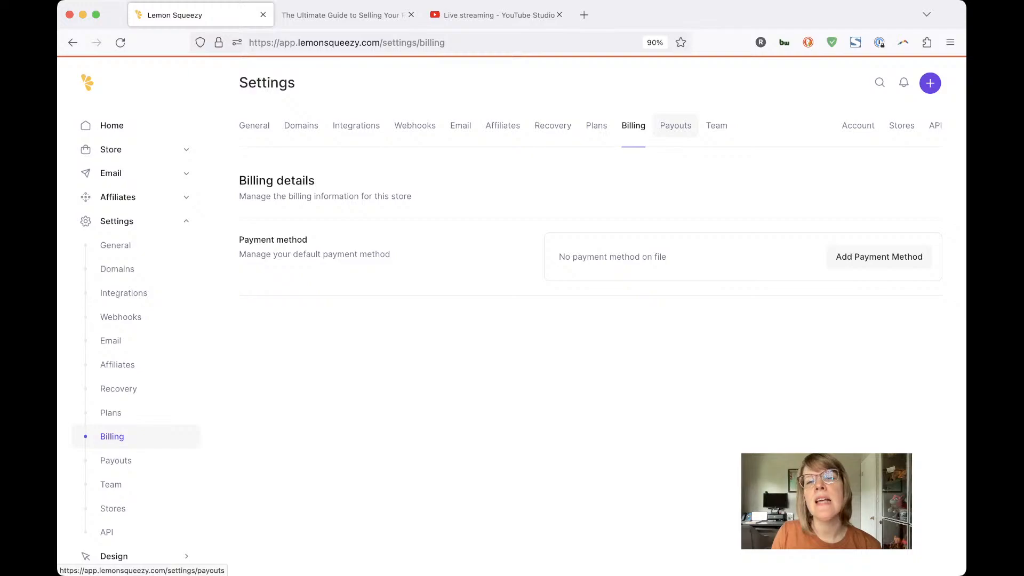
pyautogui.click(676, 125)
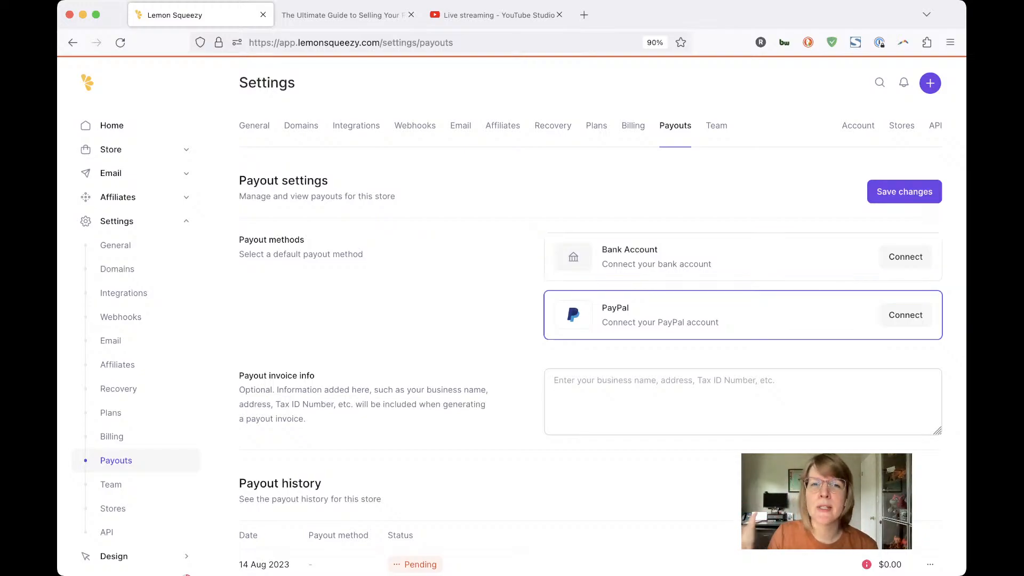
pyautogui.scroll(-2, 743, 315)
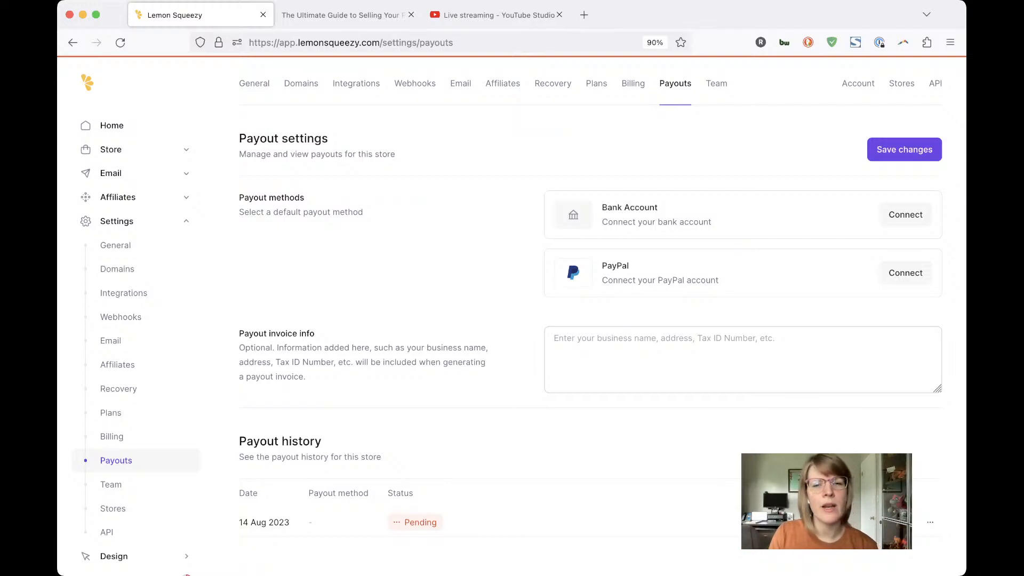
pyautogui.scroll(-2, 586, 320)
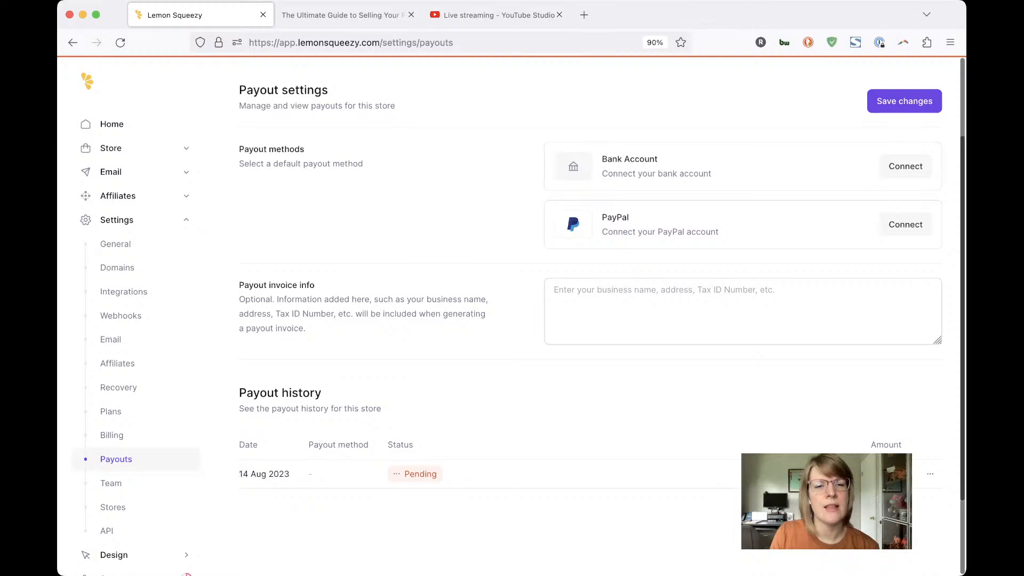
pyautogui.scroll(4, 587, 320)
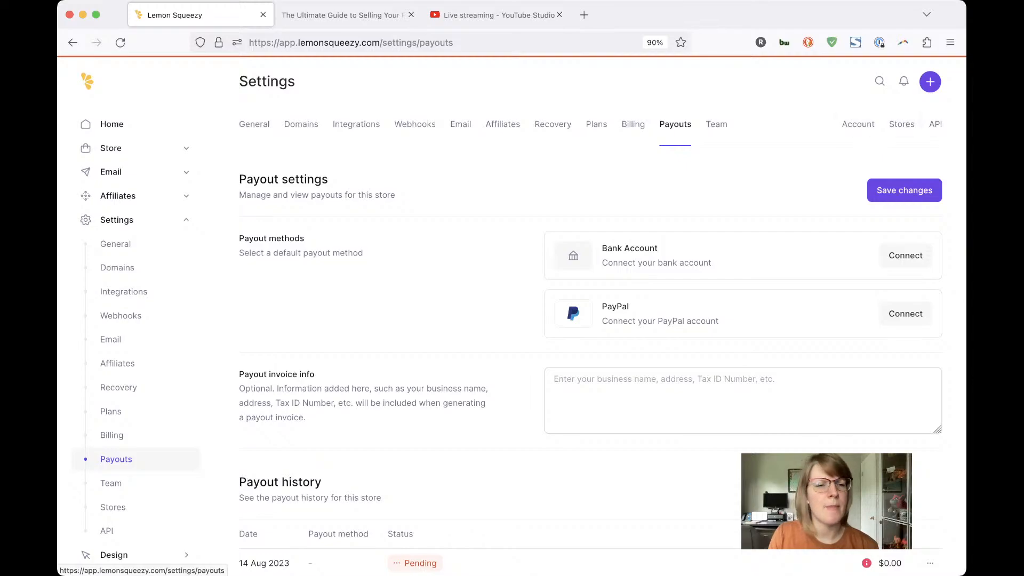
pyautogui.scroll(-3, 117, 354)
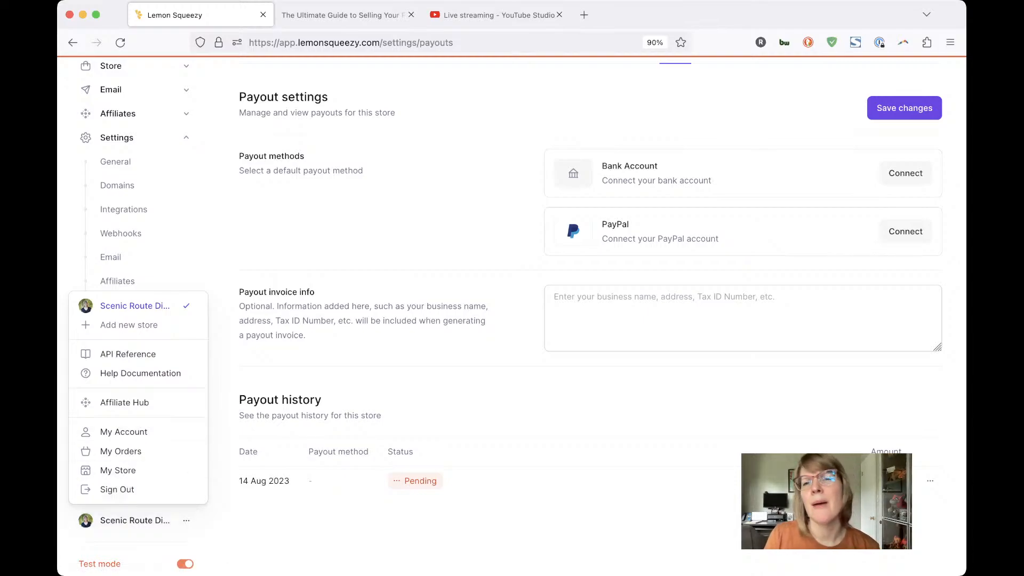
# Review the account settings, including the name, email, avatar, password and sales notification options.
pyautogui.scroll(3, 512, 315)
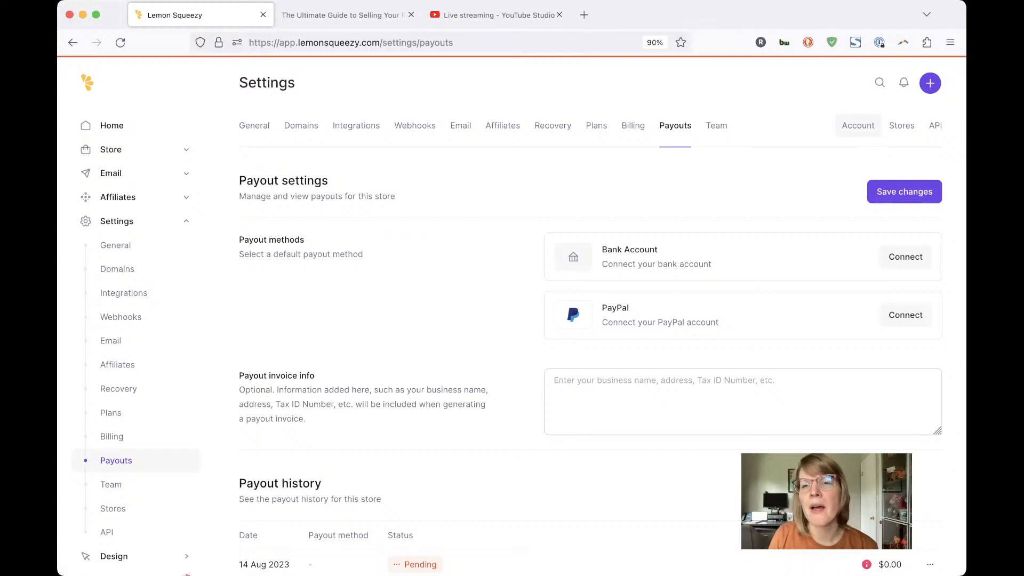
pyautogui.click(858, 125)
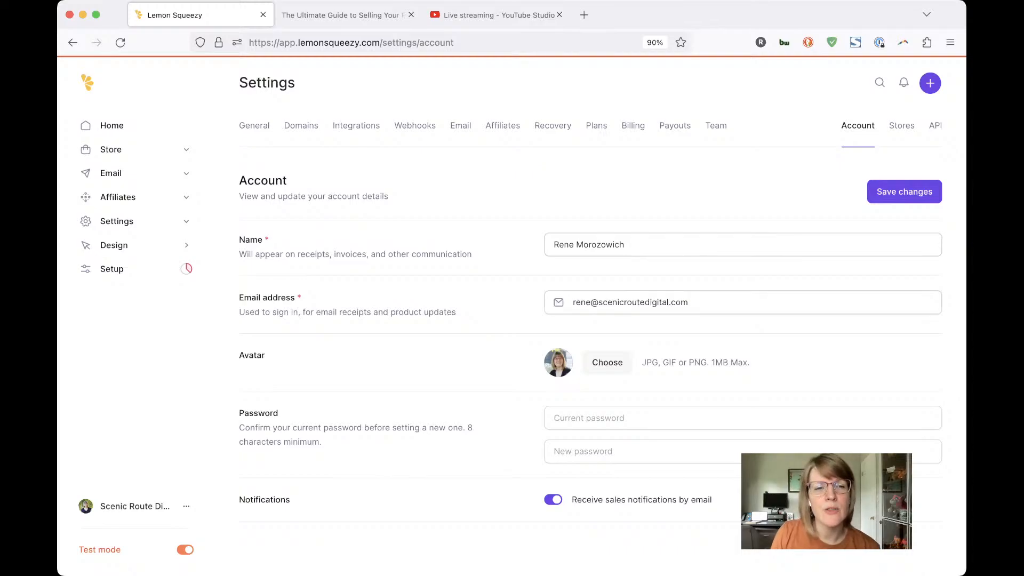
pyautogui.scroll(-1, 602, 315)
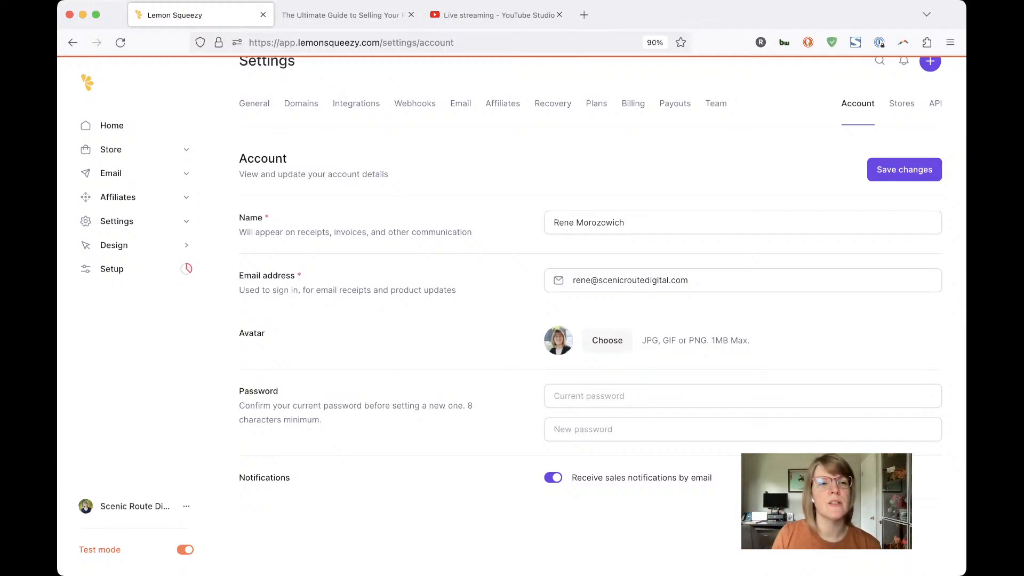
pyautogui.click(128, 221)
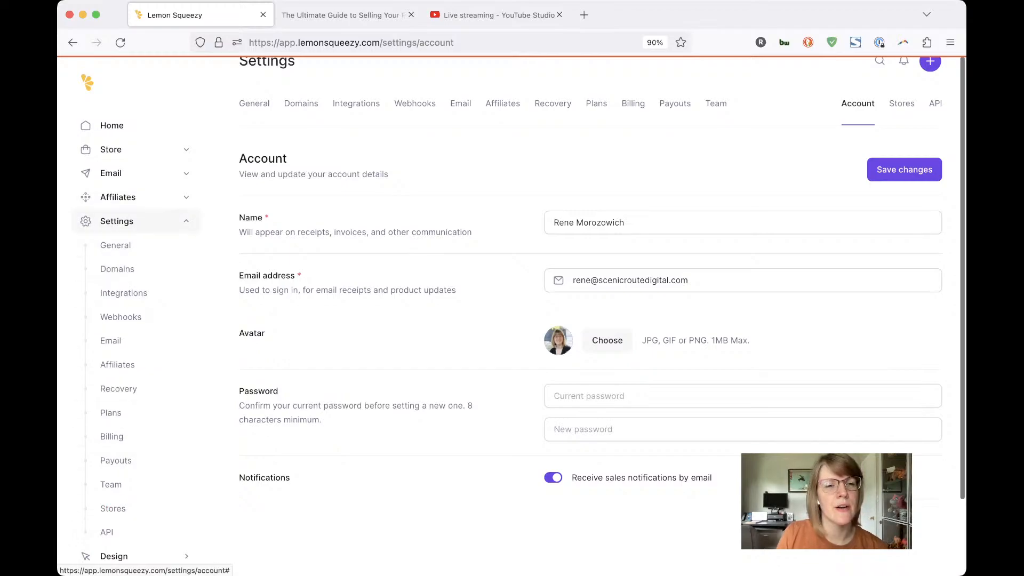
pyautogui.click(128, 221)
pyautogui.click(112, 269)
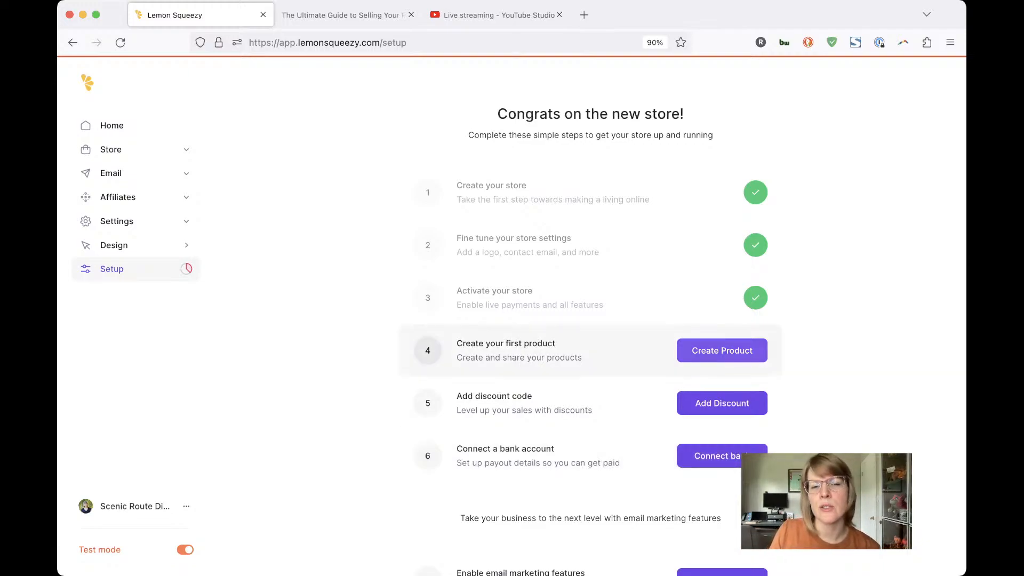
pyautogui.click(723, 351)
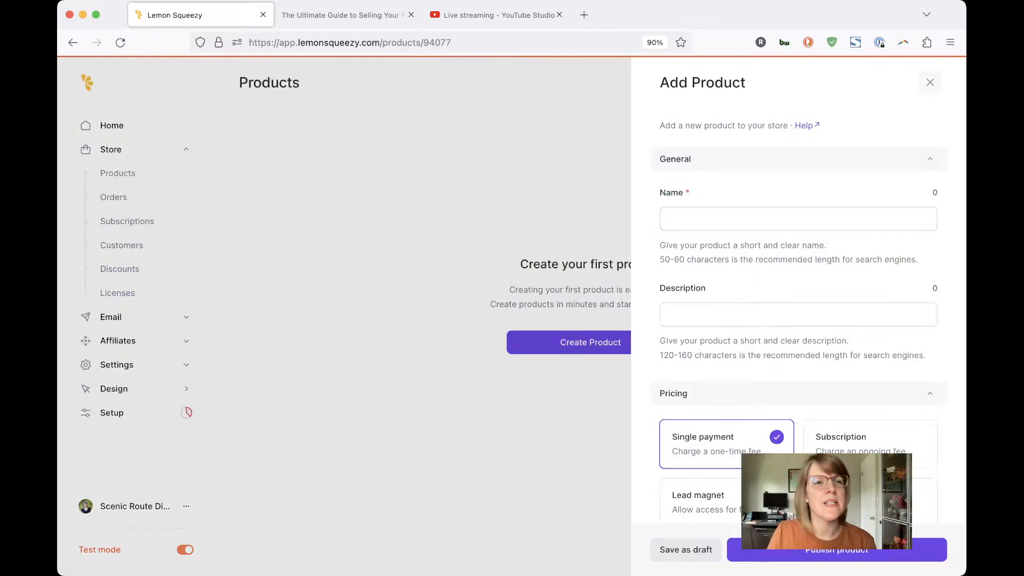
pyautogui.click(930, 82)
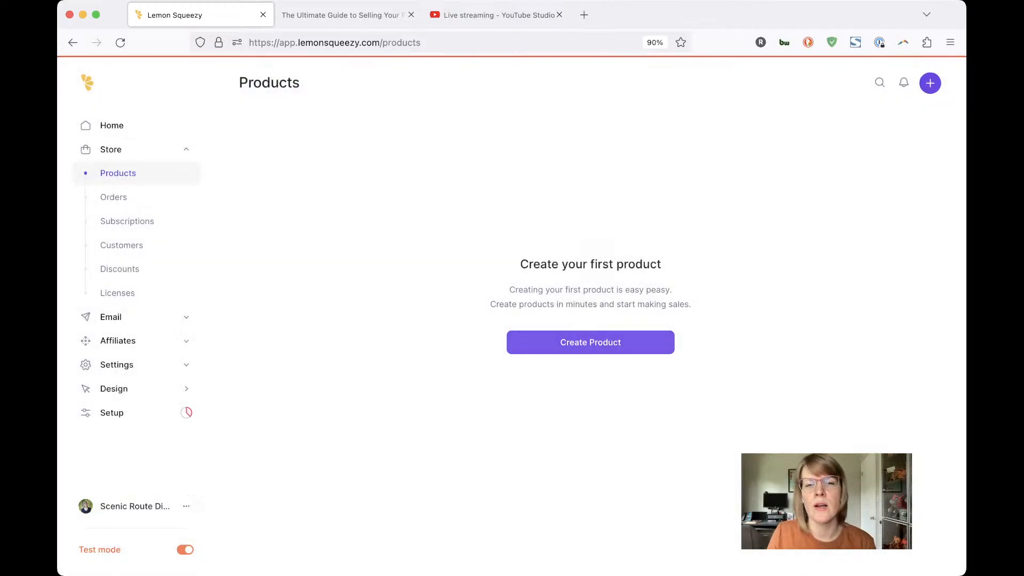
# Start a new product named "Test Product" with the description "Test Description".
pyautogui.click(931, 83)
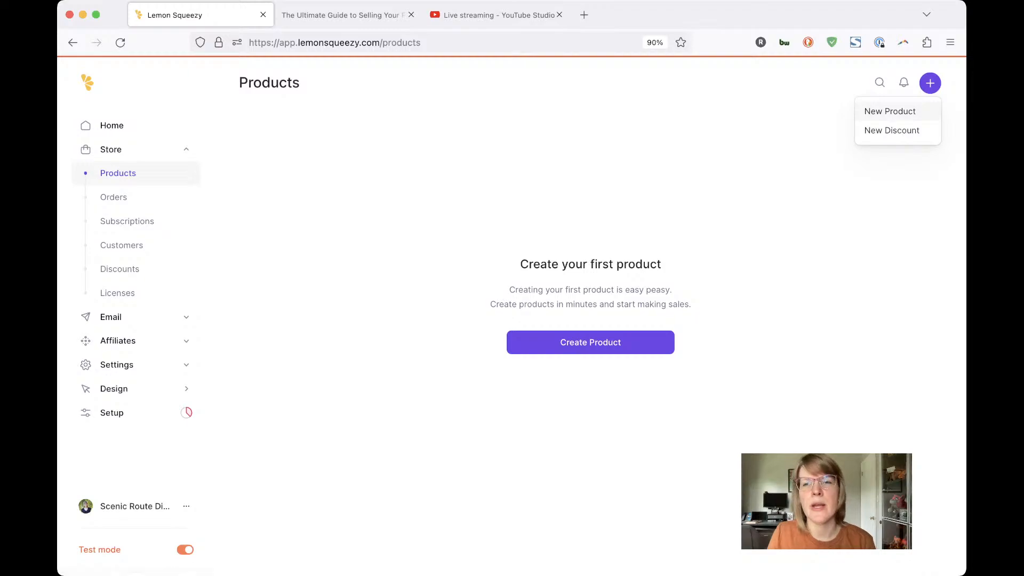
pyautogui.click(890, 111)
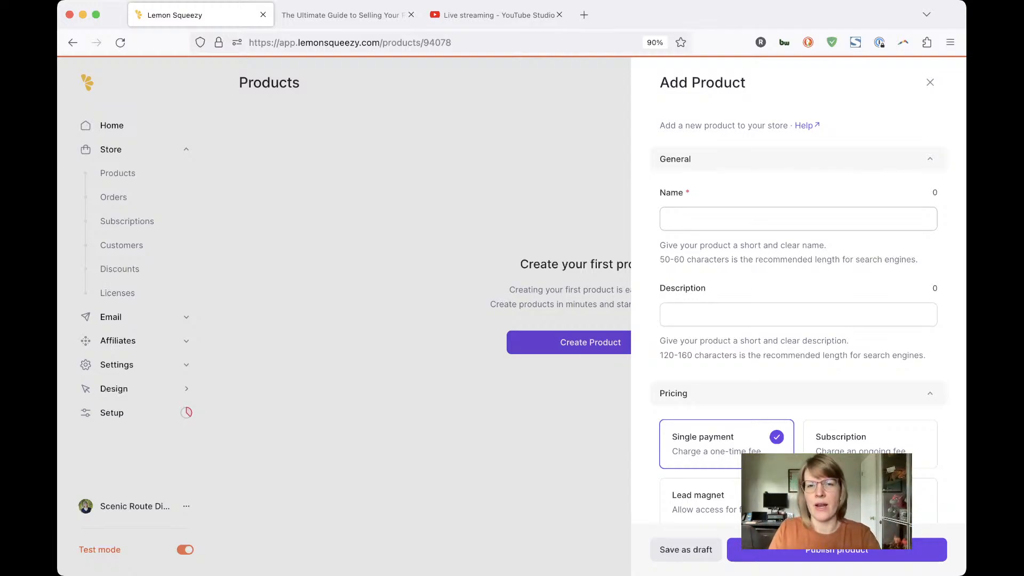
pyautogui.click(799, 219)
pyautogui.write('Test Pro')
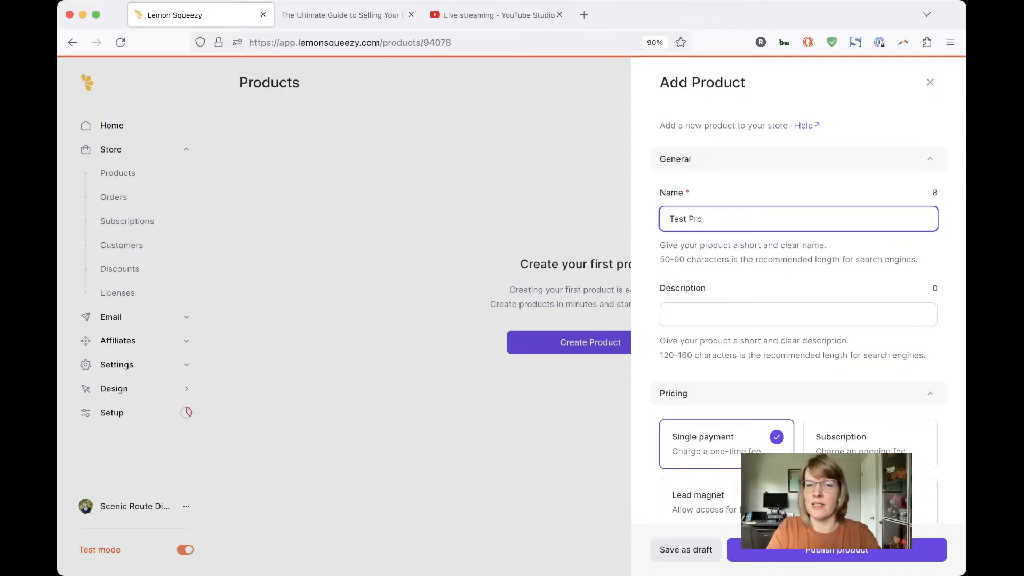
pyautogui.write('duct')
pyautogui.press('Tab')
pyautogui.write('Test Descip')
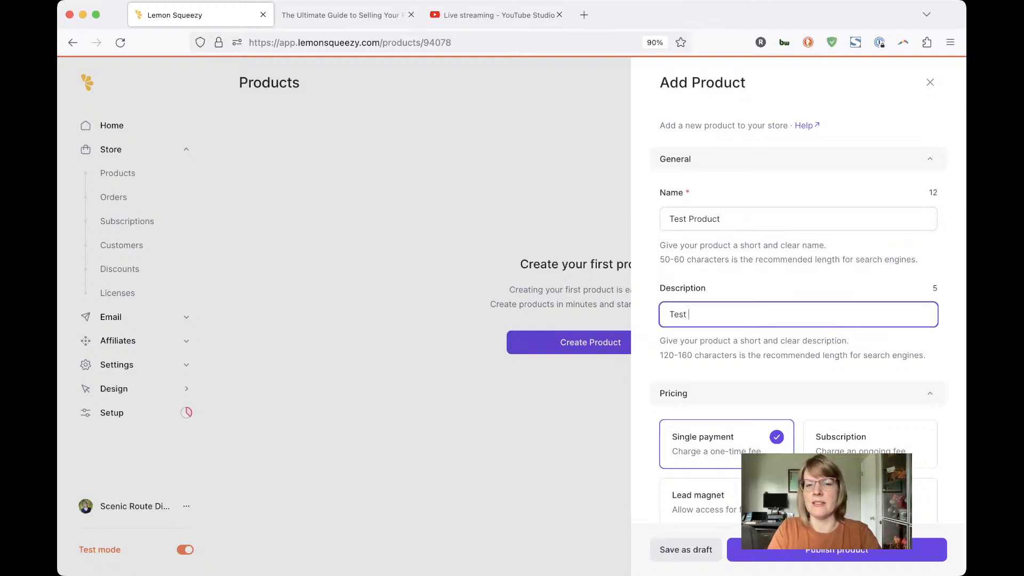
pyautogui.press('BackSpace')
pyautogui.press('BackSpace')
pyautogui.write('ription')
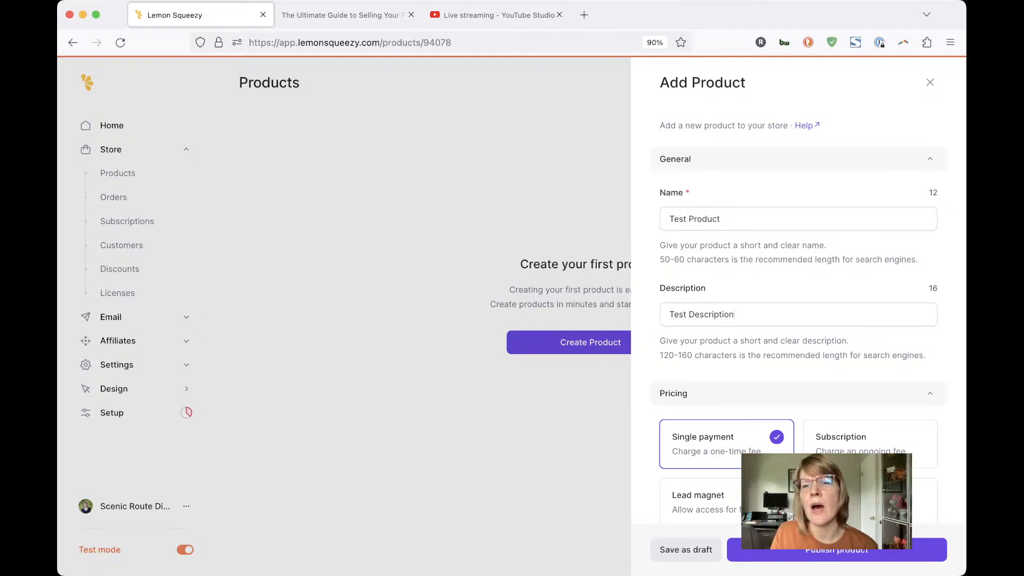
# Review the product's pricing models and set the single-payment price to $10.00.
pyautogui.scroll(-5, 870, 307)
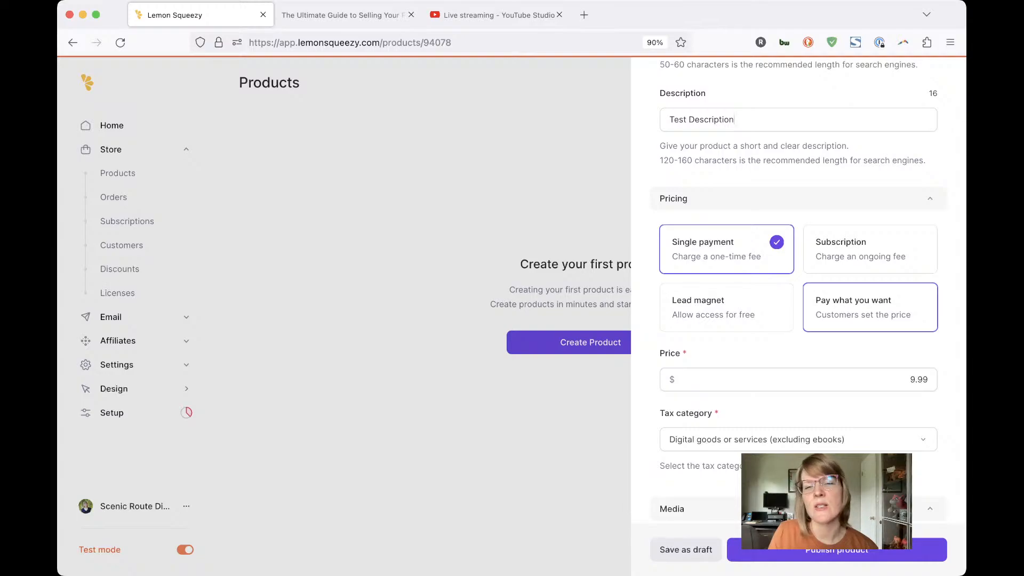
pyautogui.scroll(-4, 725, 307)
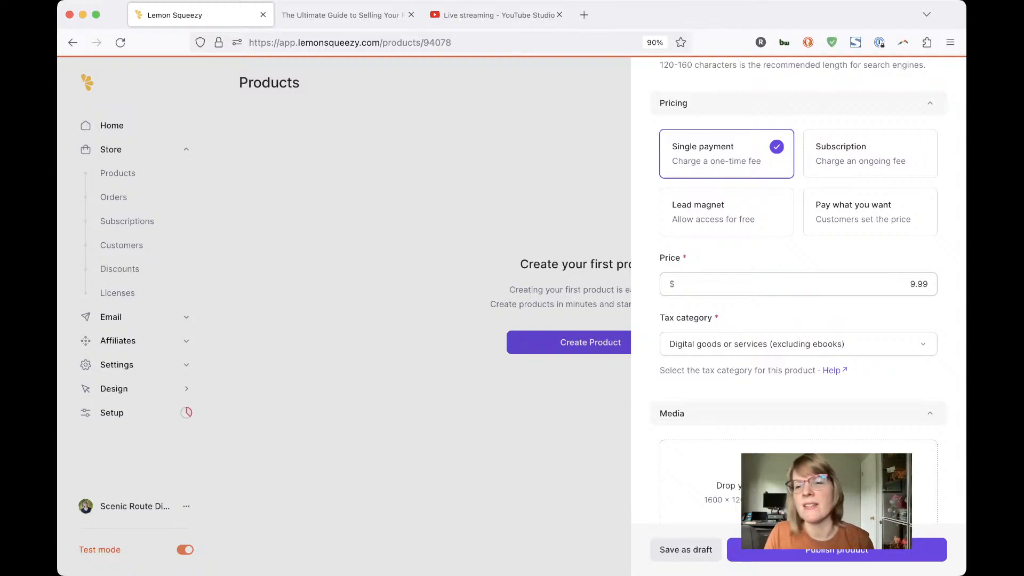
pyautogui.doubleClick(919, 284)
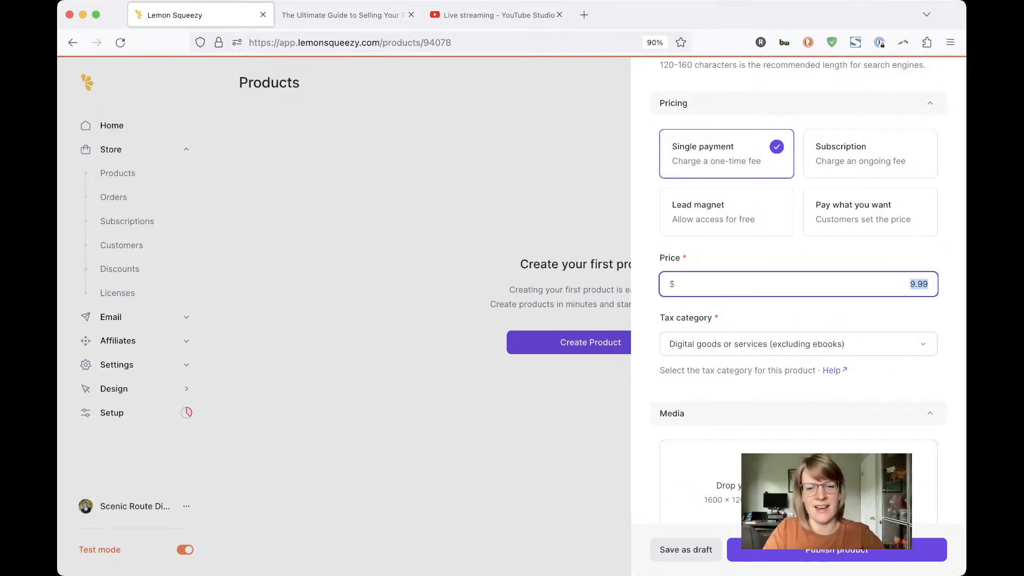
pyautogui.write('10.00')
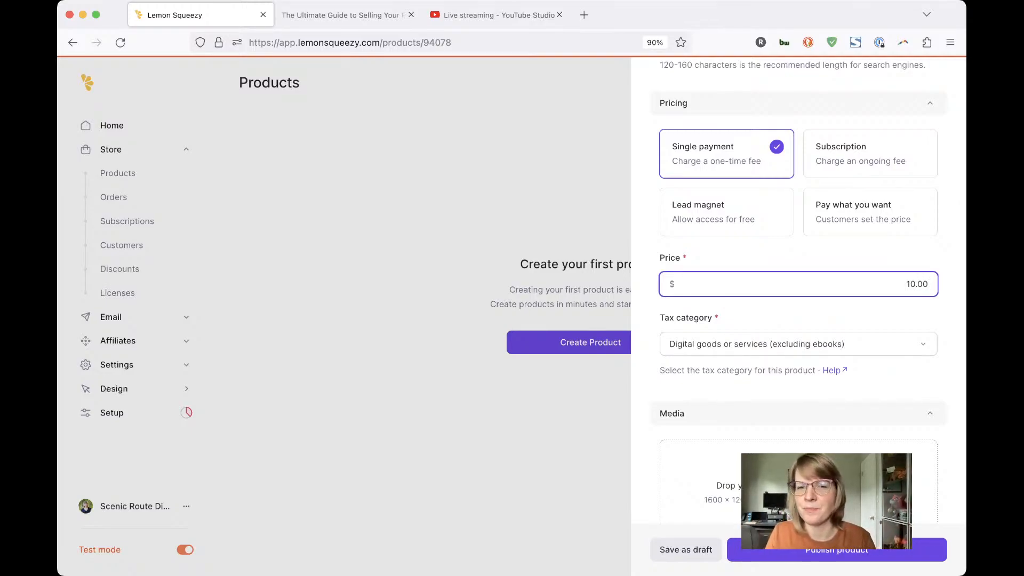
# Look through the tax categories and choose Digital goods or services (excluding ebooks) for the product.
pyautogui.scroll(-5, 799, 288)
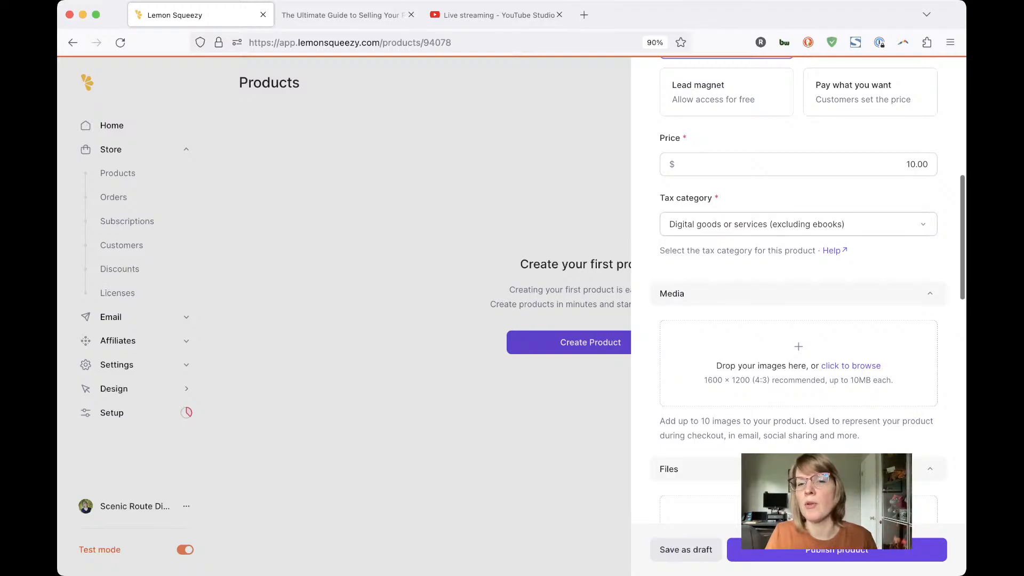
pyautogui.click(798, 224)
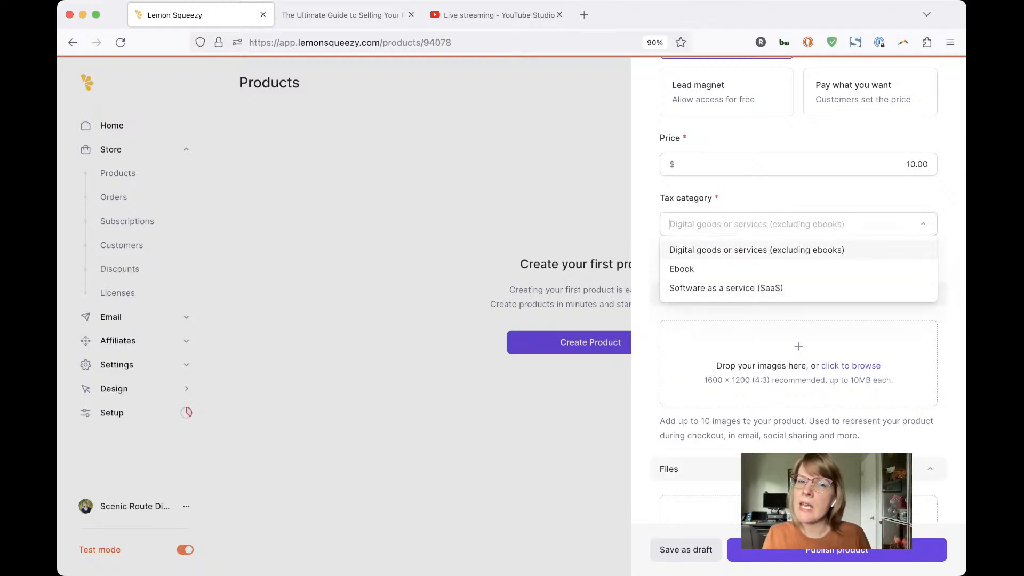
pyautogui.press('Down')
pyautogui.press('Down')
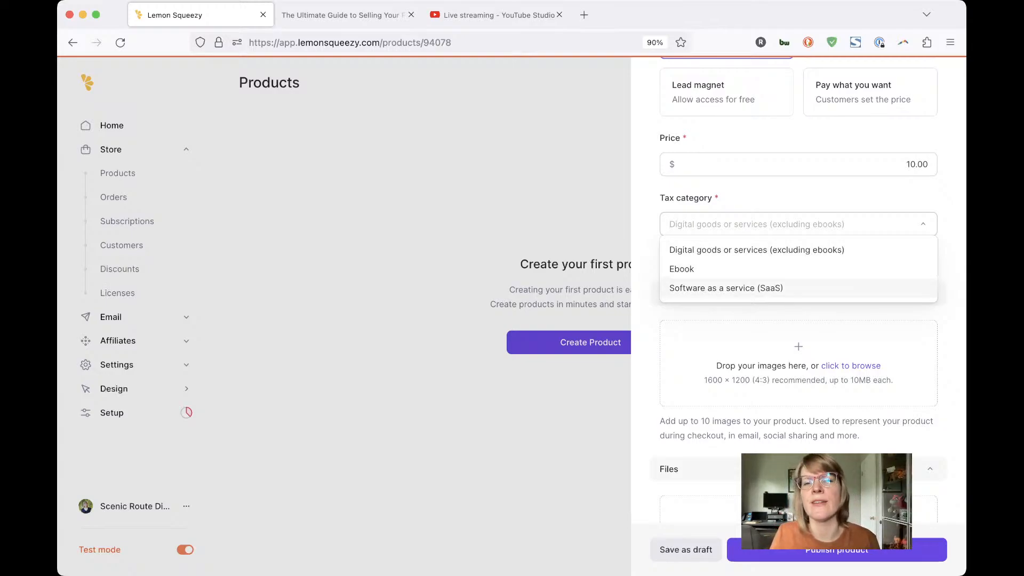
pyautogui.press('Down')
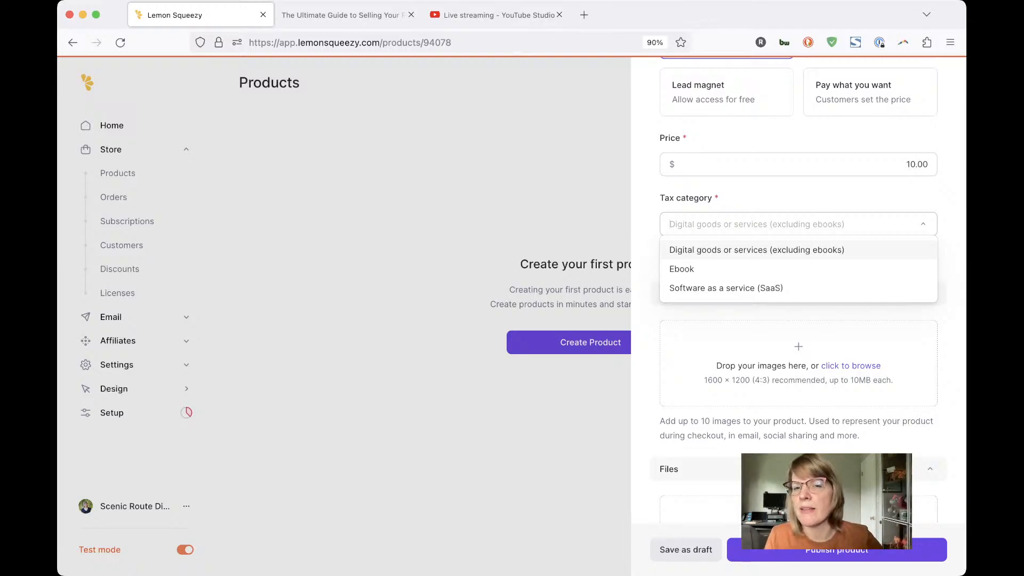
pyautogui.press('Return')
# Upload test-image.png to the product's media.
pyautogui.scroll(-3, 798, 320)
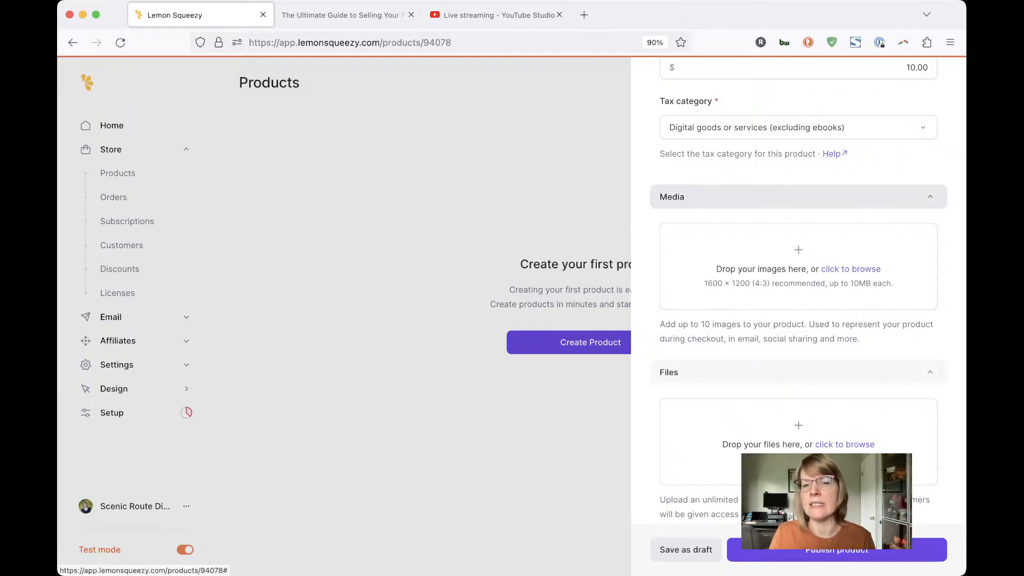
pyautogui.press('Tab')
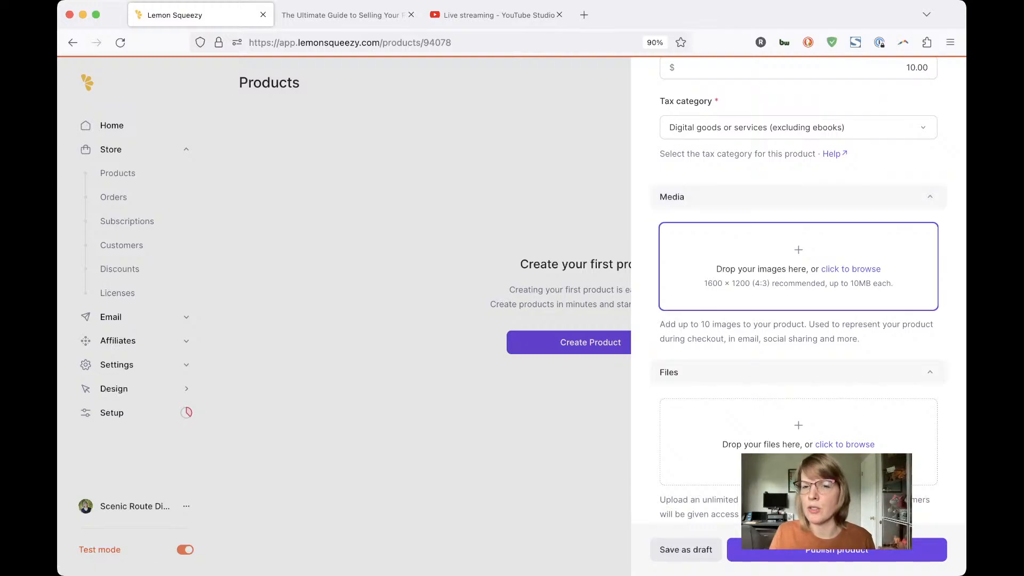
pyautogui.press('Tab')
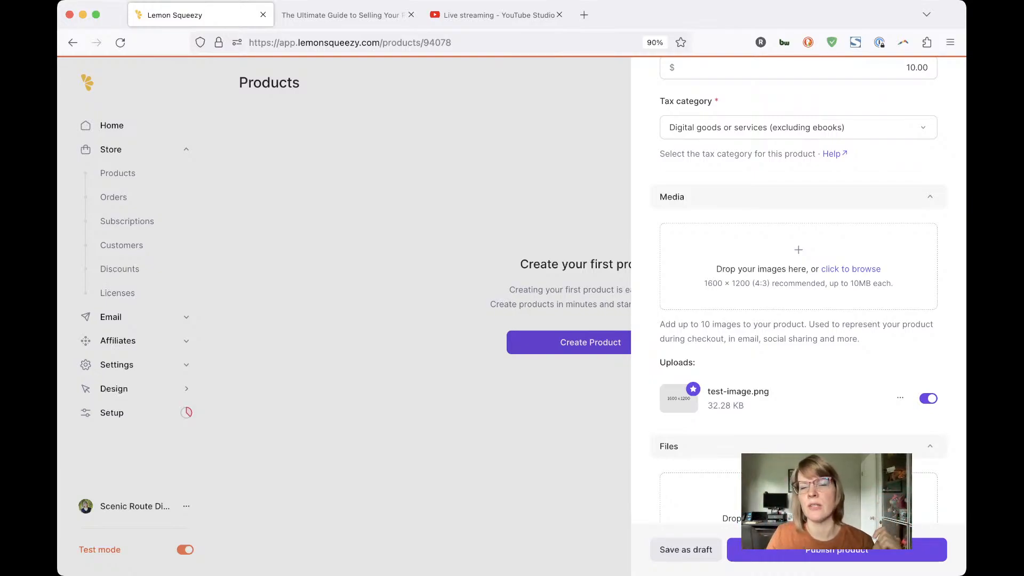
pyautogui.press('Tab')
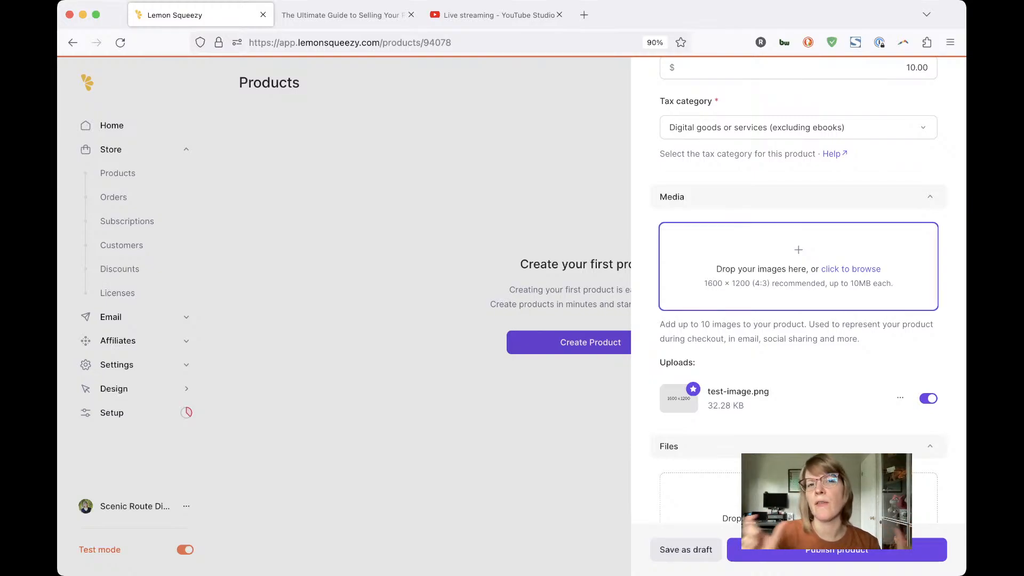
# Check which actions are available for the uploaded test-image.png without applying any.
pyautogui.scroll(-1, 799, 330)
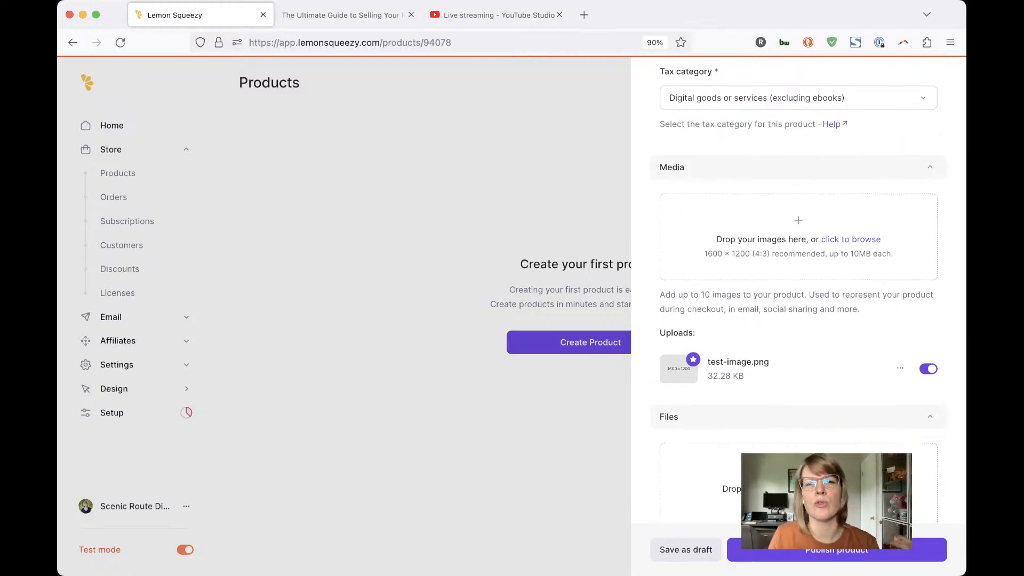
pyautogui.scroll(-3, 798, 321)
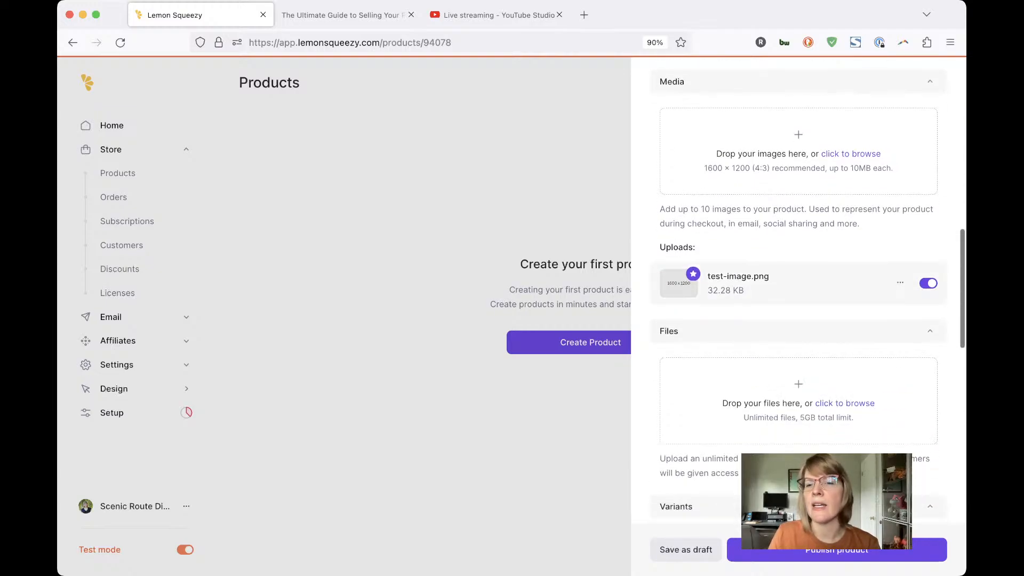
pyautogui.click(901, 283)
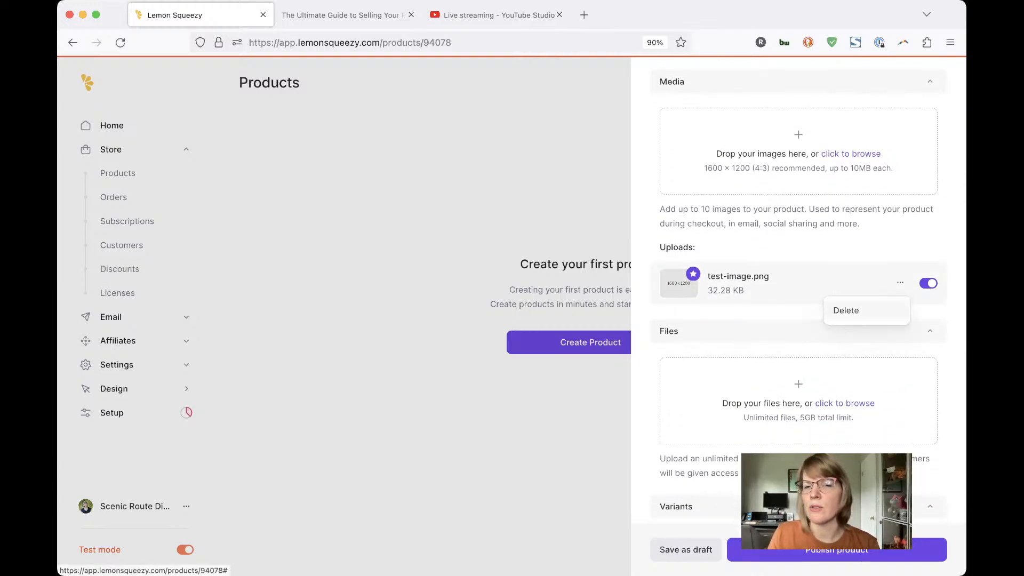
pyautogui.click(901, 283)
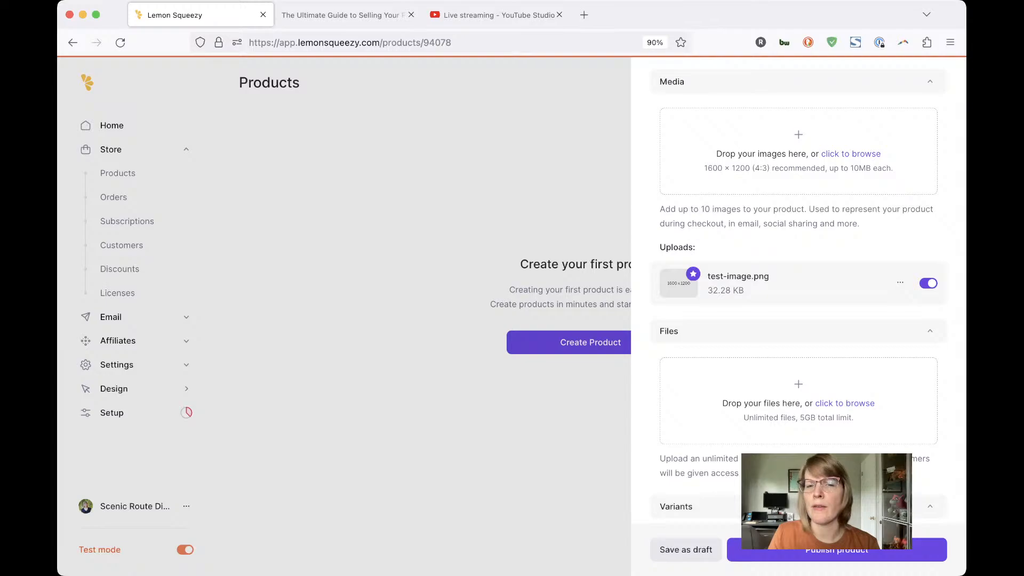
# Upload test-file.pdf as the file that customers receive after purchase.
pyautogui.scroll(-4, 799, 288)
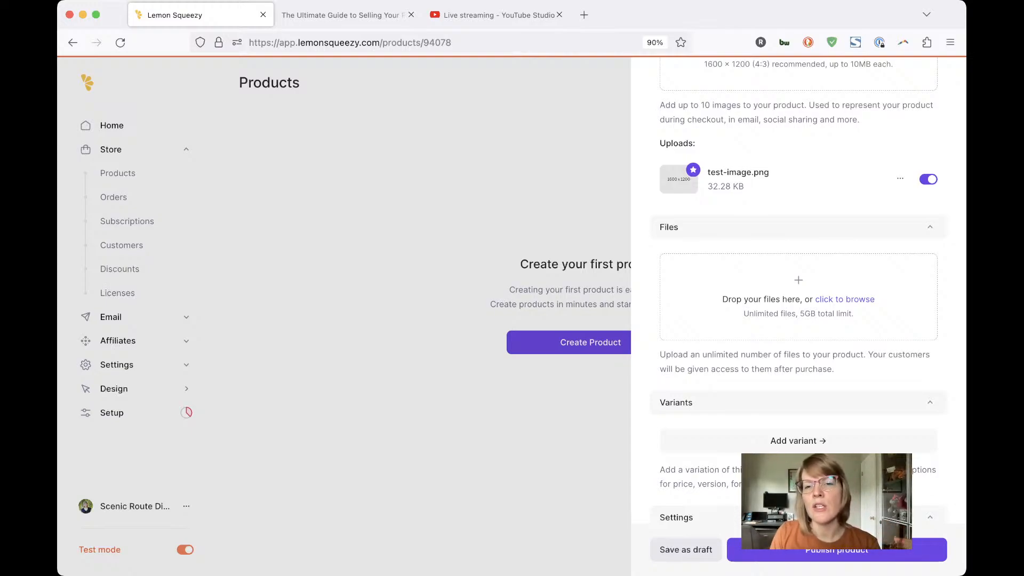
pyautogui.click(845, 300)
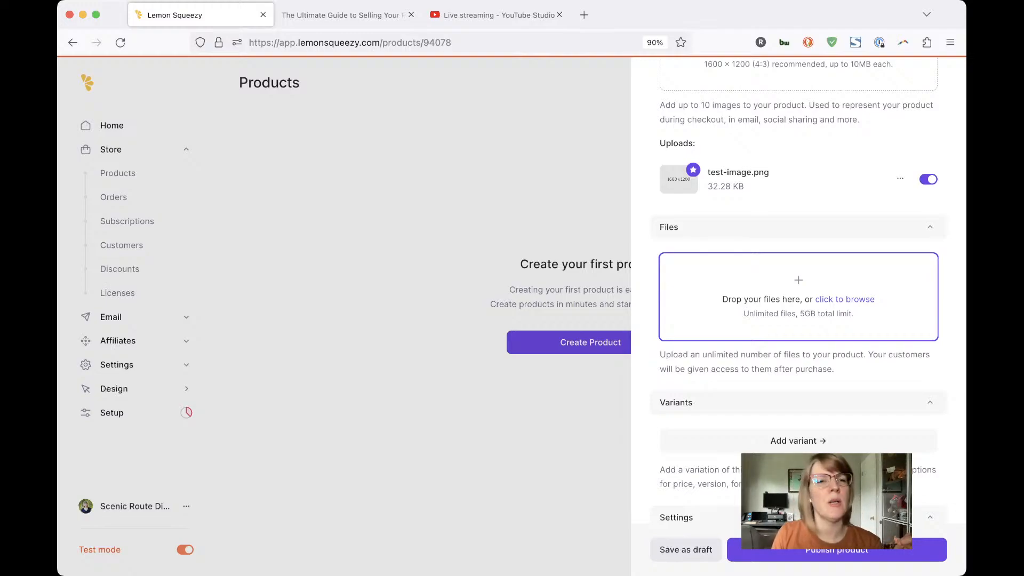
pyautogui.click(845, 299)
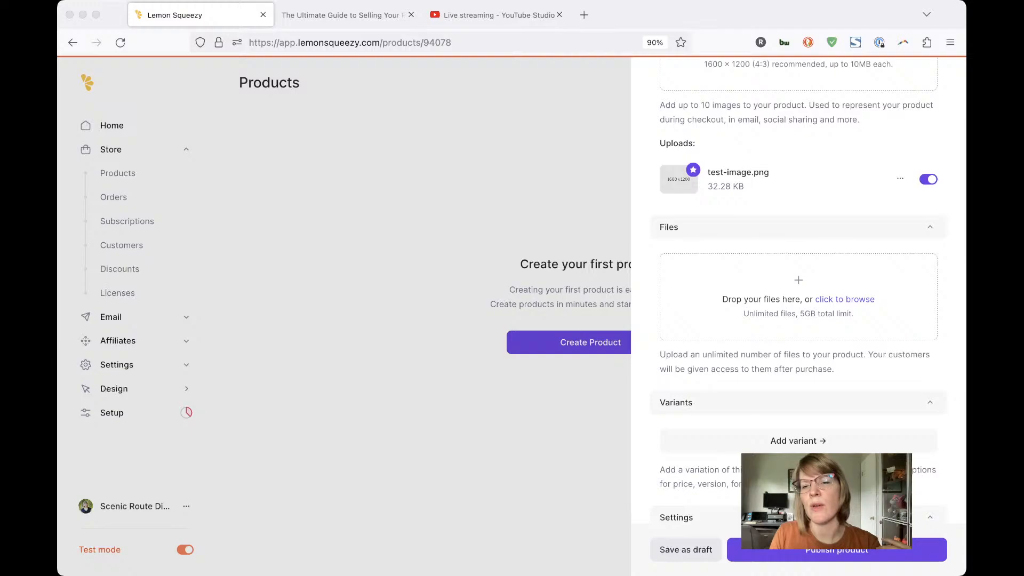
pyautogui.press('Return')
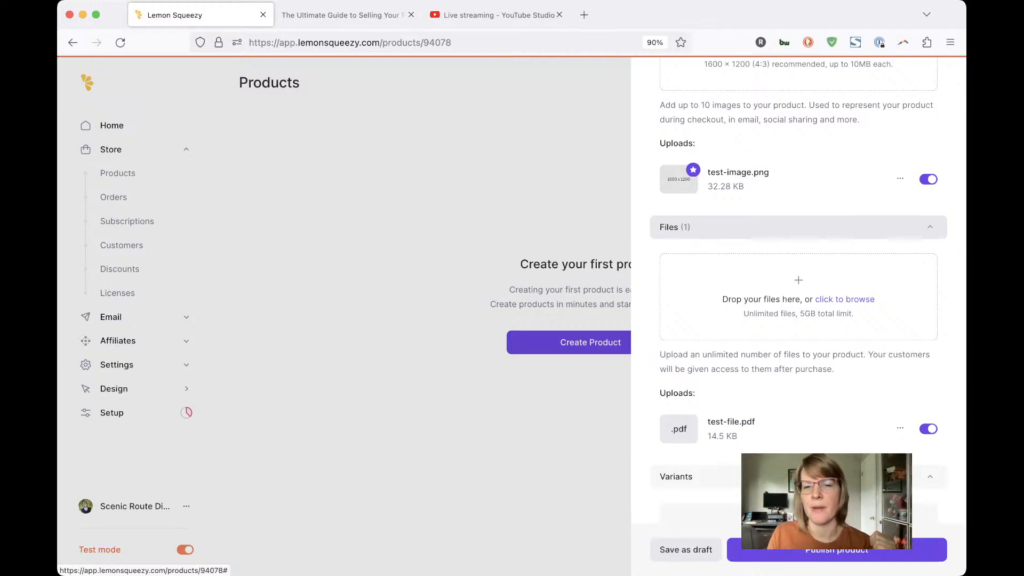
# Examine the product's variant, license key, redirect, storefront display and email receipt options.
pyautogui.scroll(-5, 799, 288)
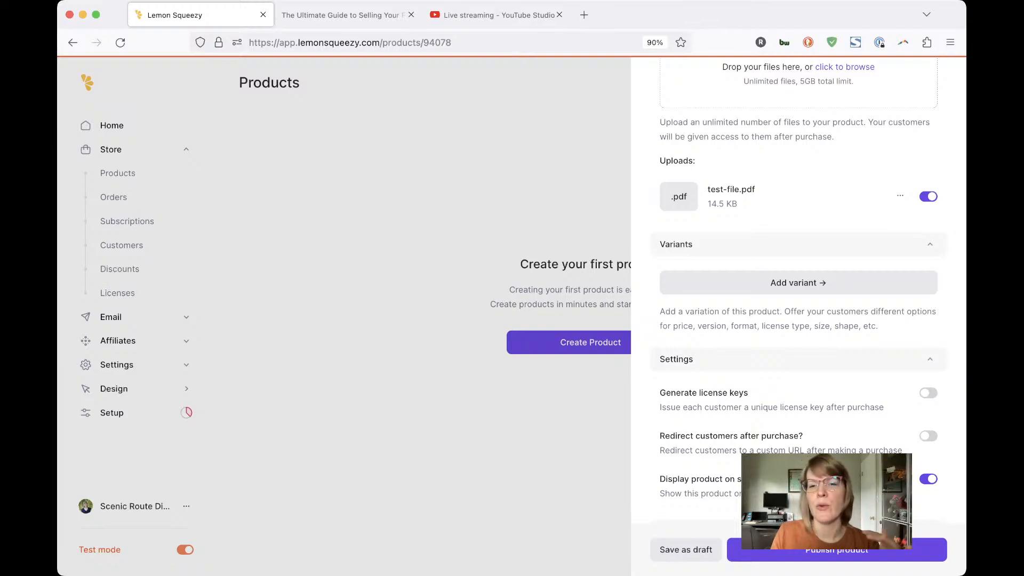
pyautogui.scroll(-5, 799, 288)
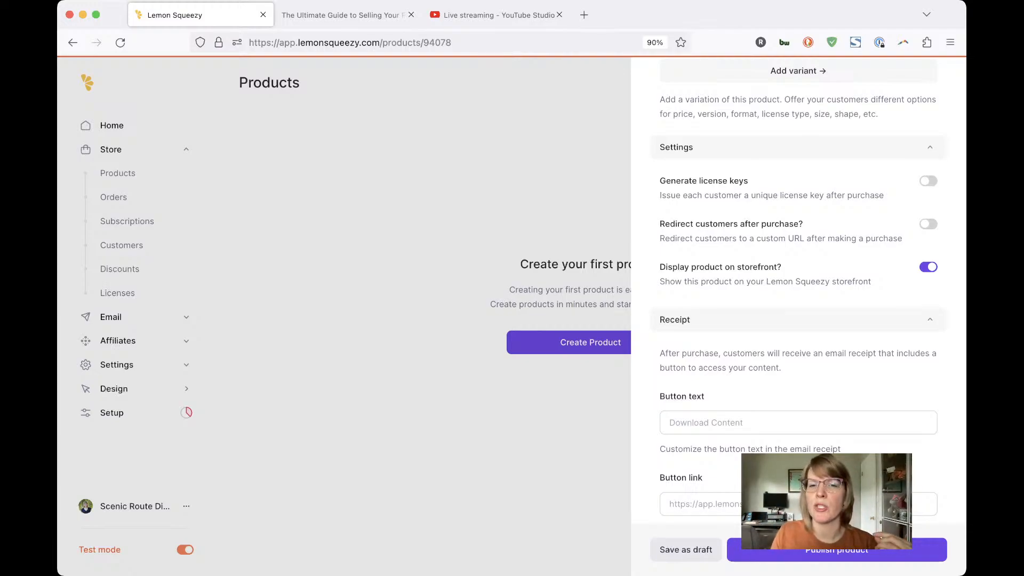
pyautogui.scroll(-1, 798, 291)
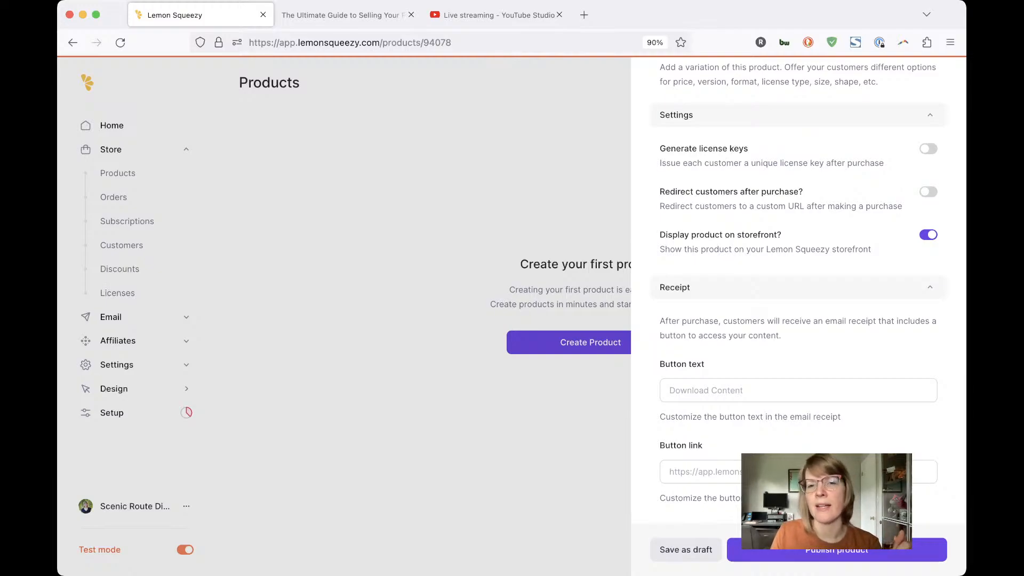
# Review the receipt's button text, button link and thank you note fields, and publish the test product.
pyautogui.scroll(-2, 798, 291)
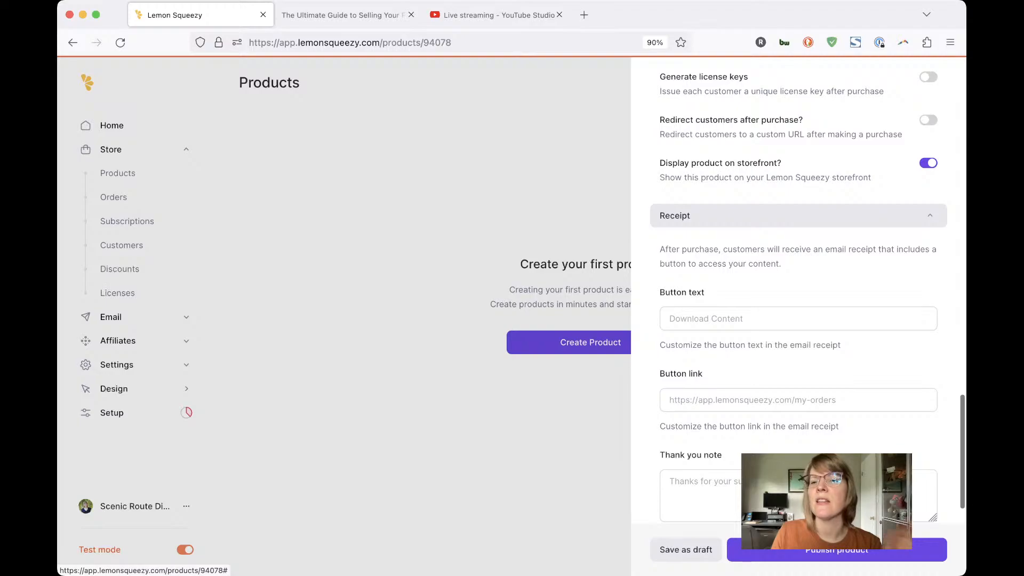
pyautogui.scroll(-2, 798, 216)
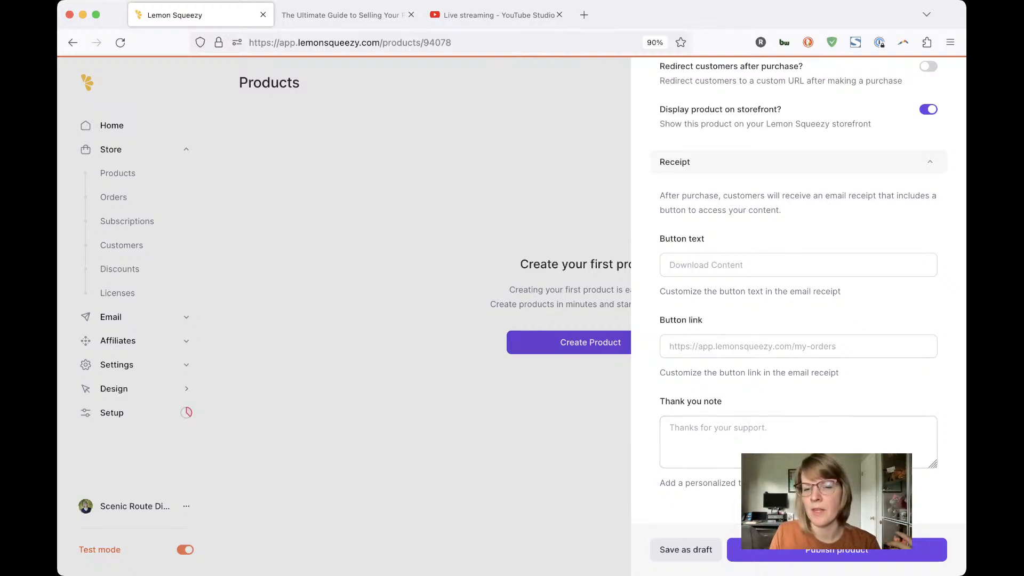
pyautogui.scroll(5, 799, 266)
pyautogui.scroll(-5, 799, 267)
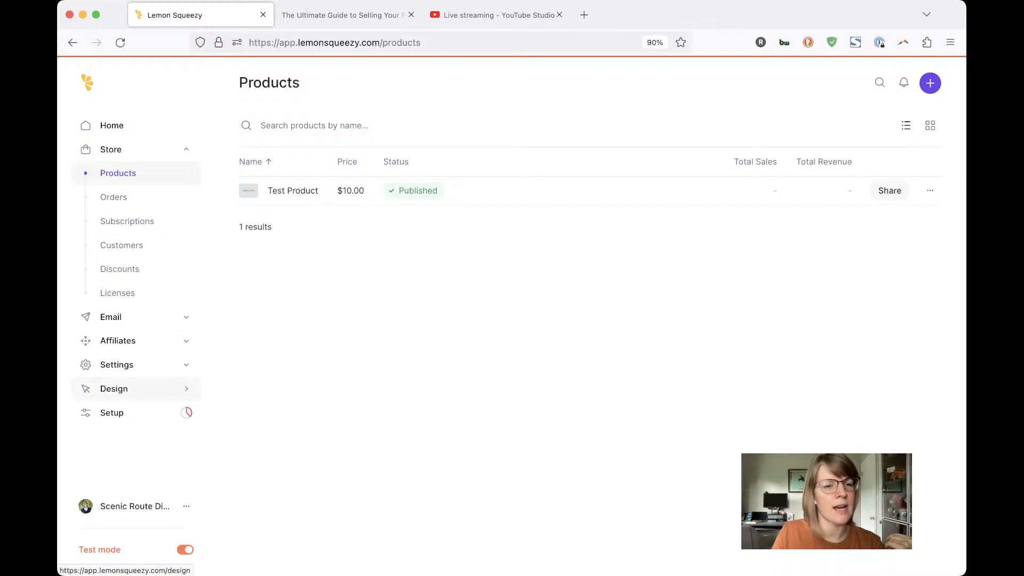
# Examine the code, amount, product and schedule options for adding a discount from the setup checklist, without saving a discount.
pyautogui.click(112, 413)
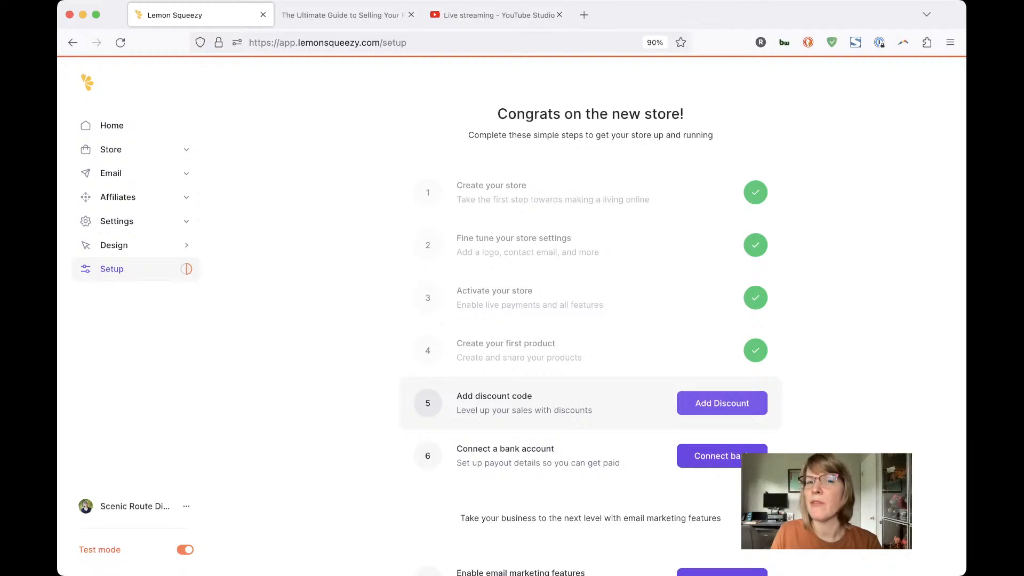
pyautogui.click(722, 403)
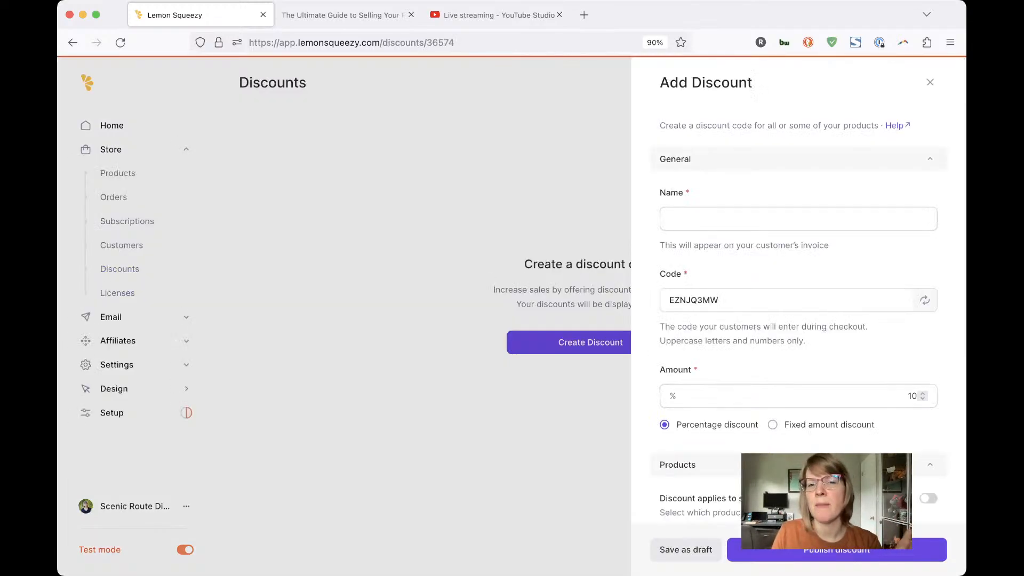
pyautogui.scroll(-1, 799, 288)
pyautogui.scroll(-4, 798, 288)
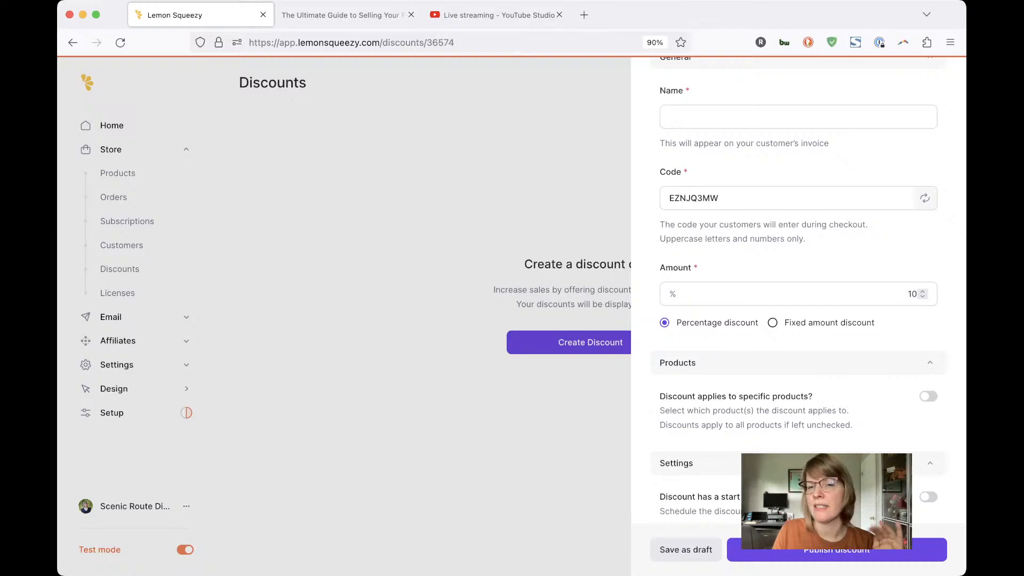
pyautogui.scroll(-3, 798, 320)
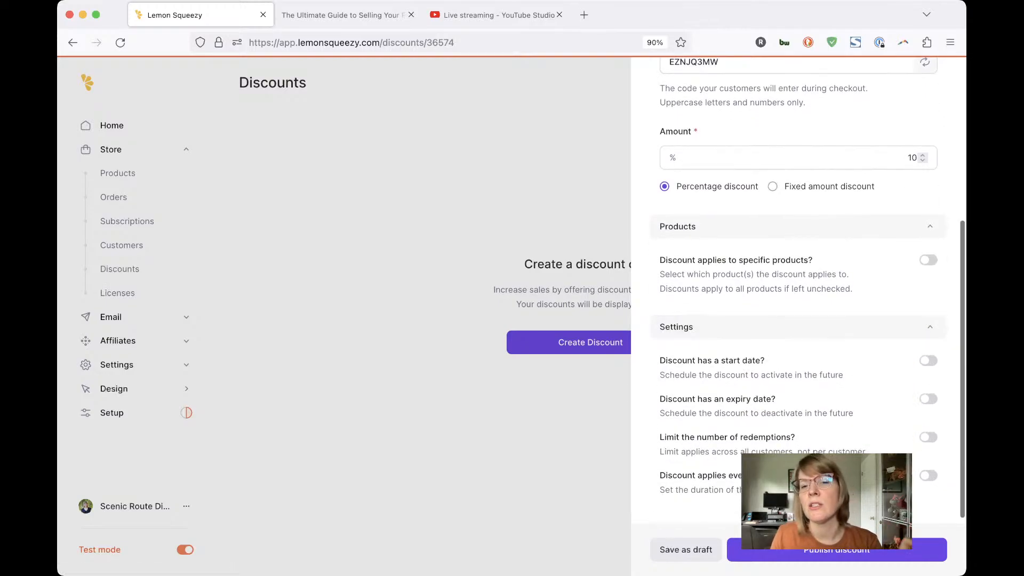
pyautogui.scroll(-1, 799, 320)
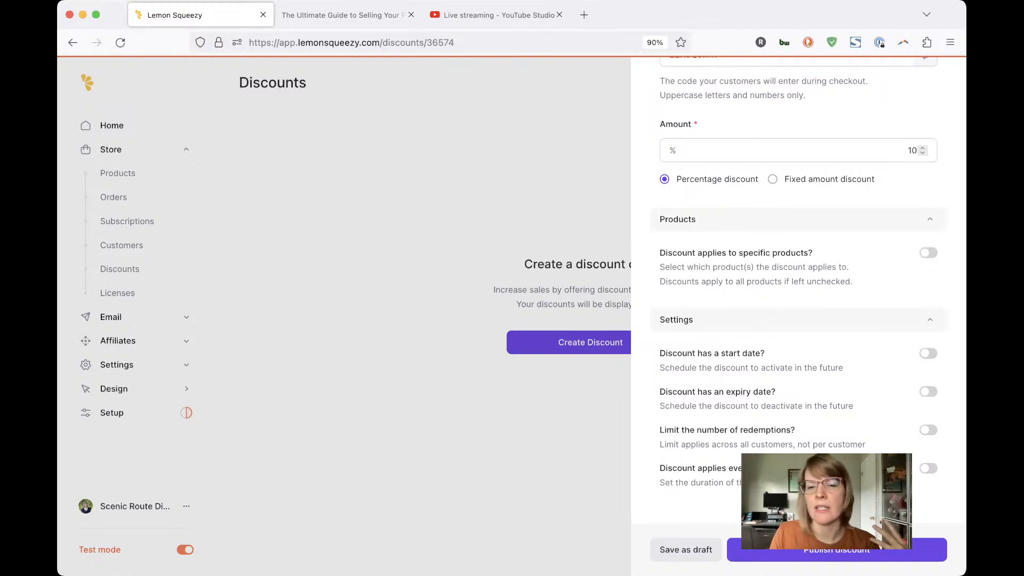
pyautogui.scroll(5, 799, 291)
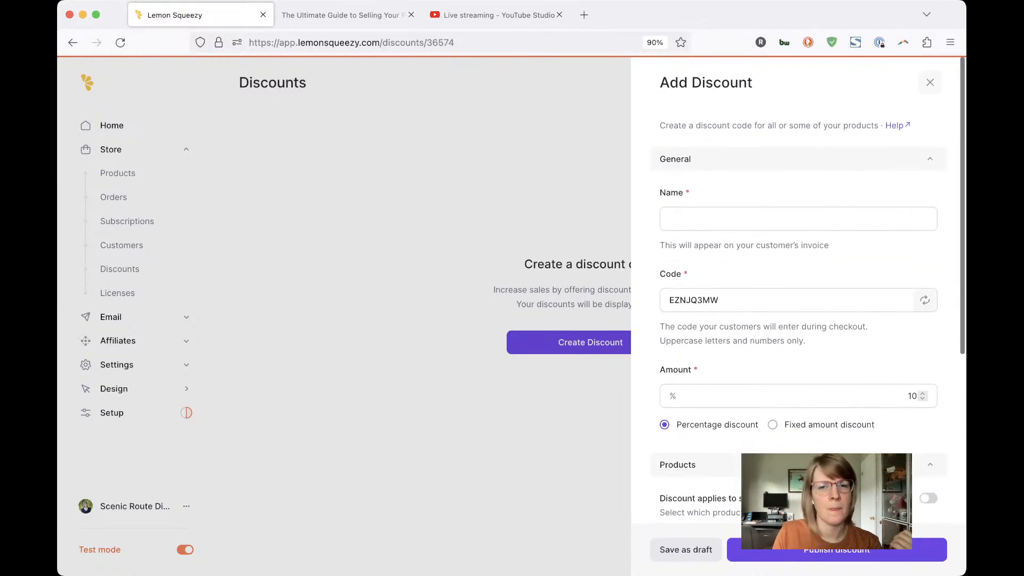
pyautogui.click(930, 83)
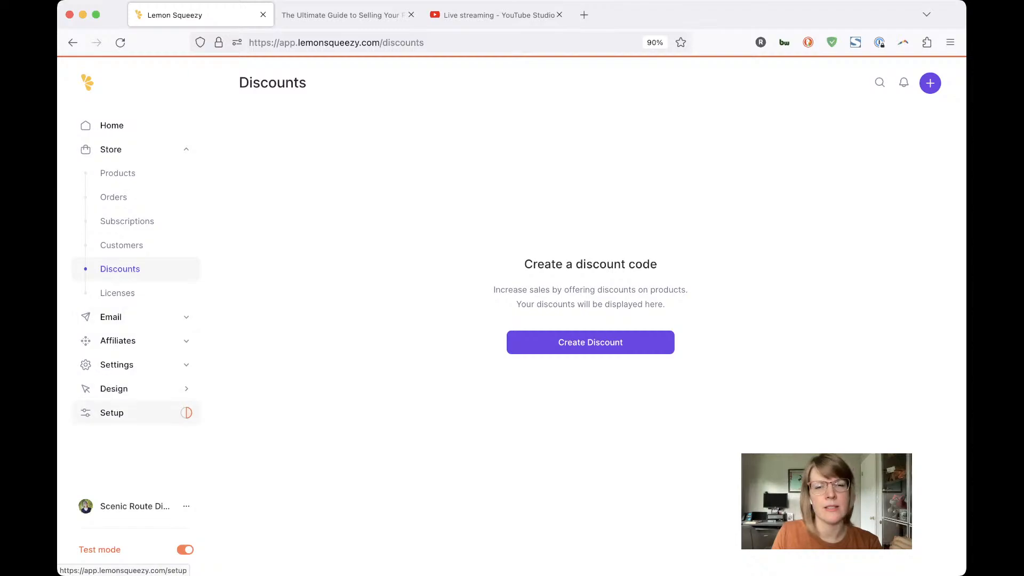
# Return to the setup checklist and look over the storefront preview in the store's design settings.
pyautogui.click(111, 412)
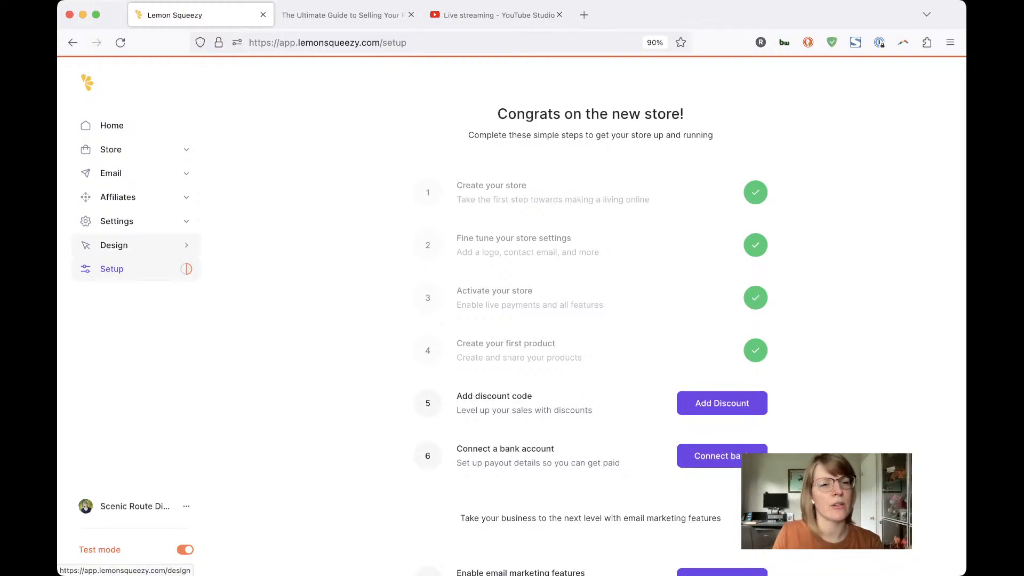
pyautogui.click(113, 244)
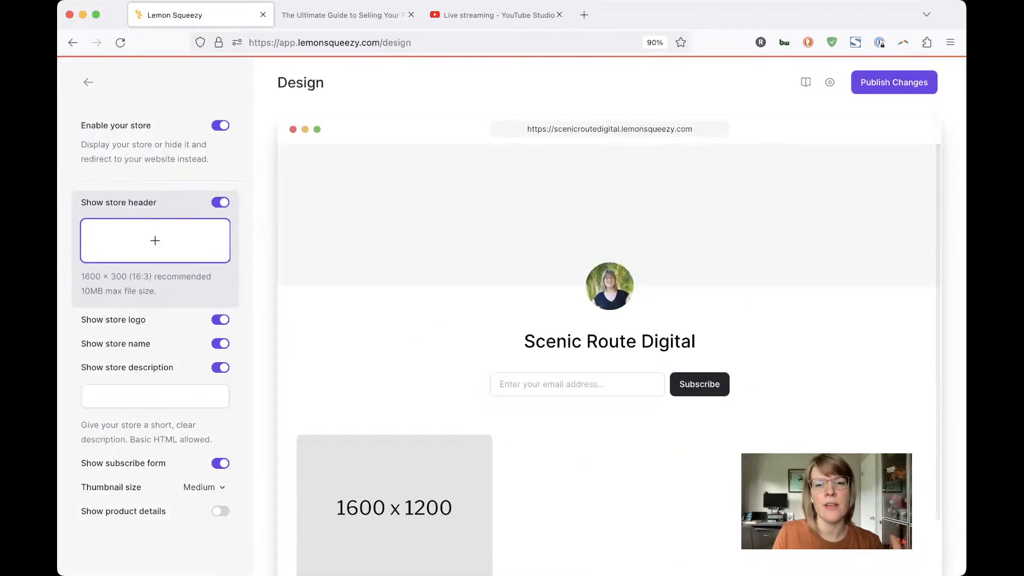
pyautogui.scroll(-5, 527, 300)
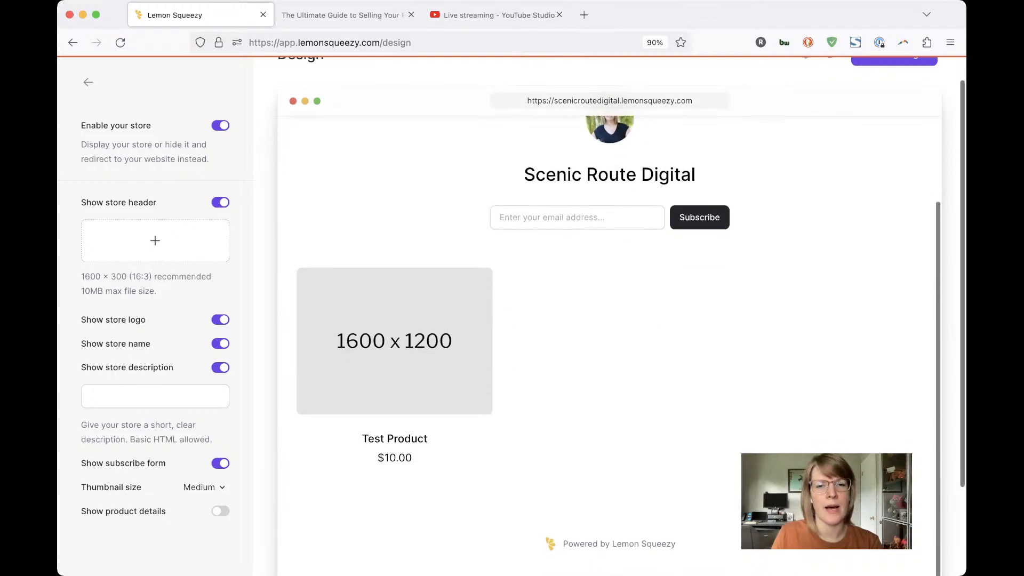
pyautogui.scroll(5, 527, 300)
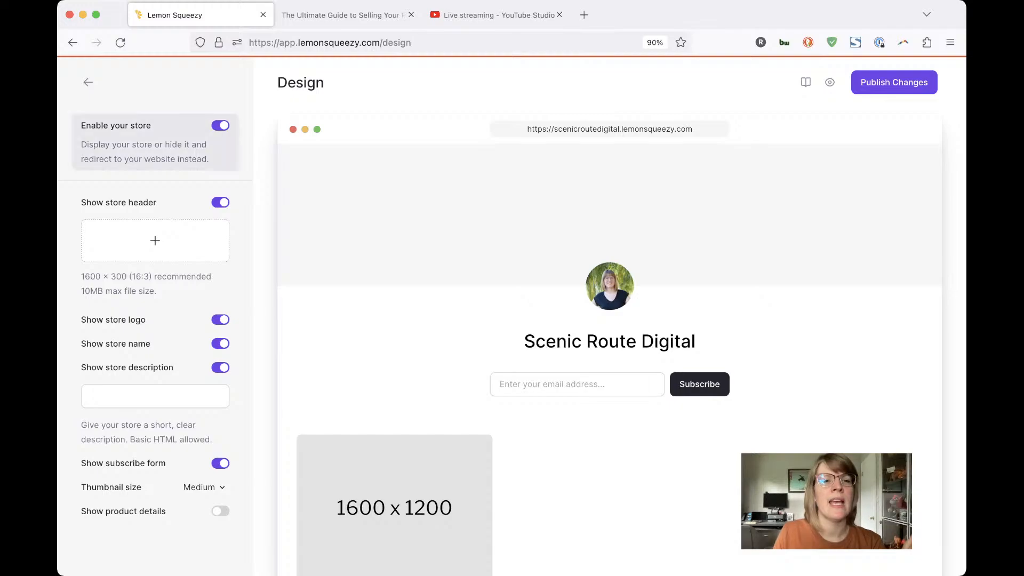
# Try disabling the store with a custom redirect, and restore both settings.
pyautogui.click(220, 126)
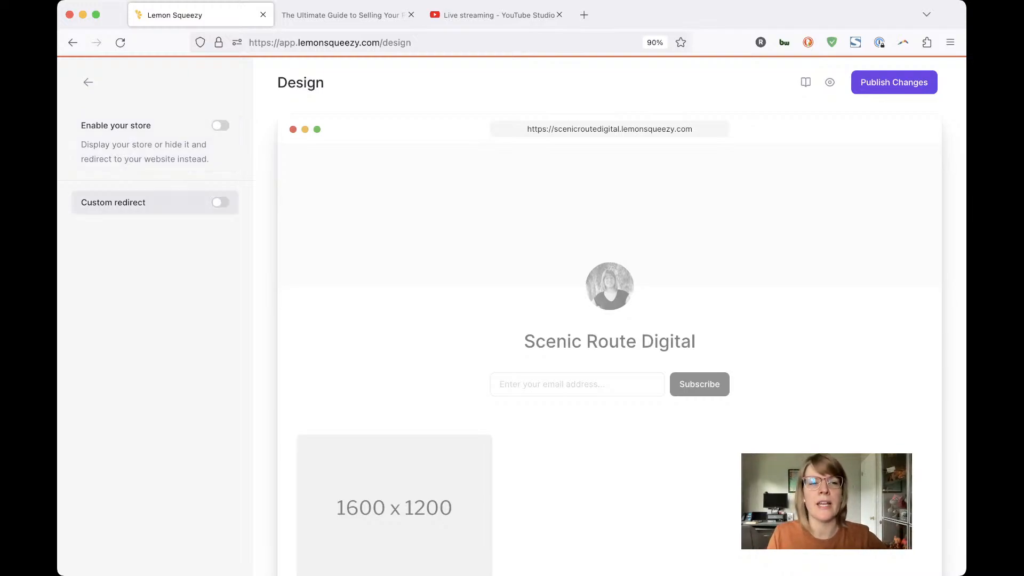
pyautogui.click(220, 202)
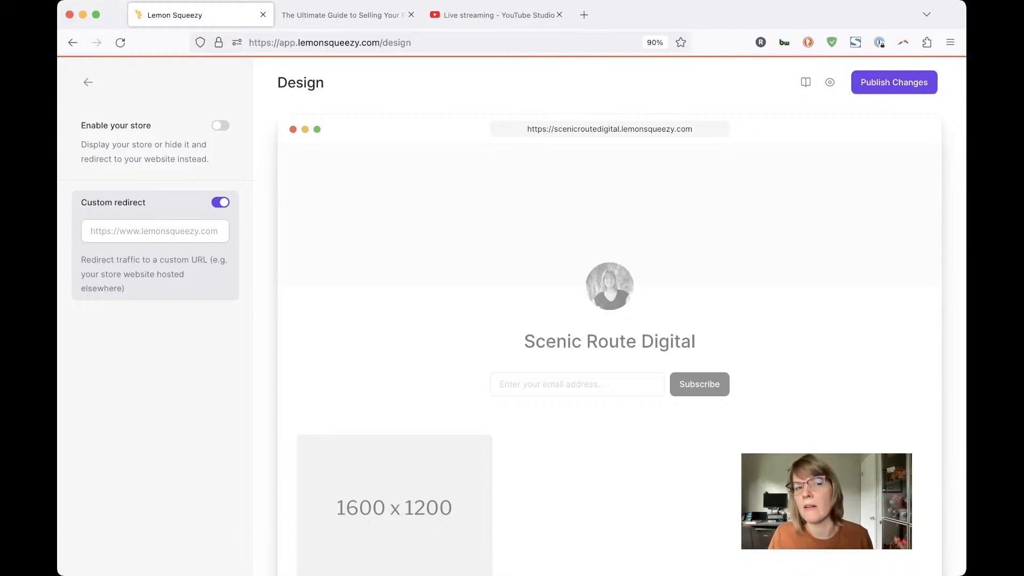
pyautogui.click(220, 202)
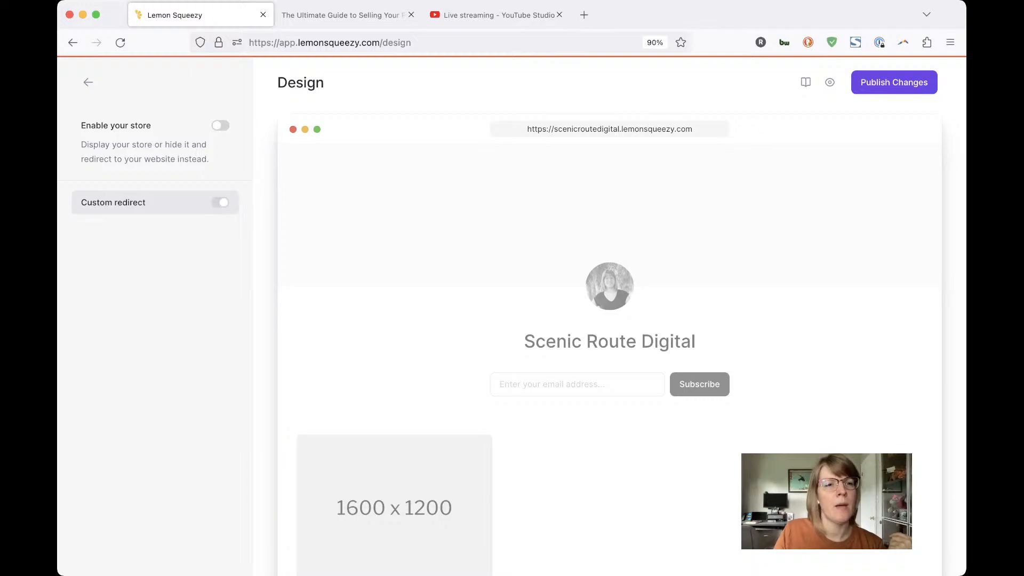
pyautogui.click(220, 125)
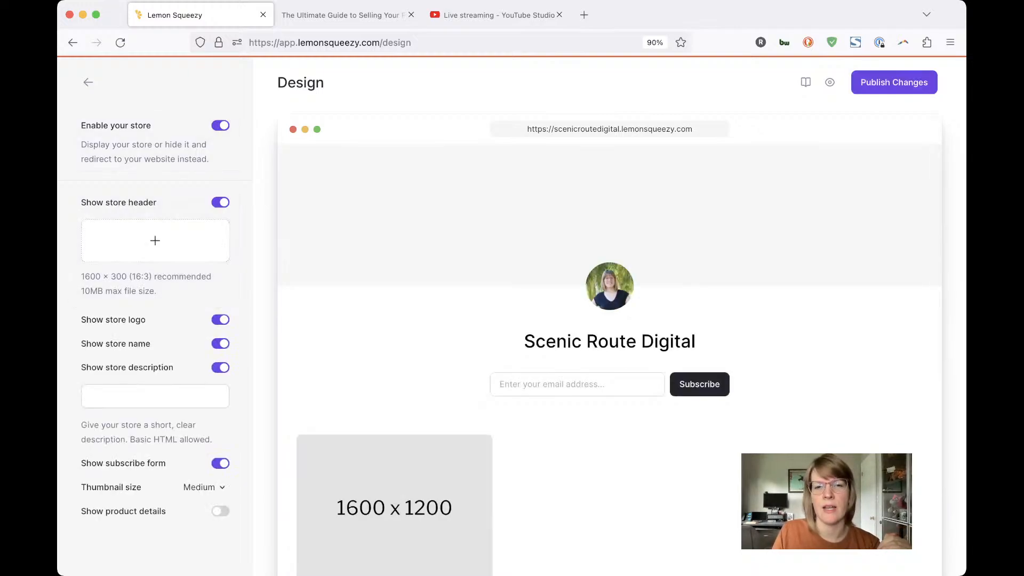
# Hide the store header on the storefront, and try hiding the store name before showing it again.
pyautogui.click(220, 202)
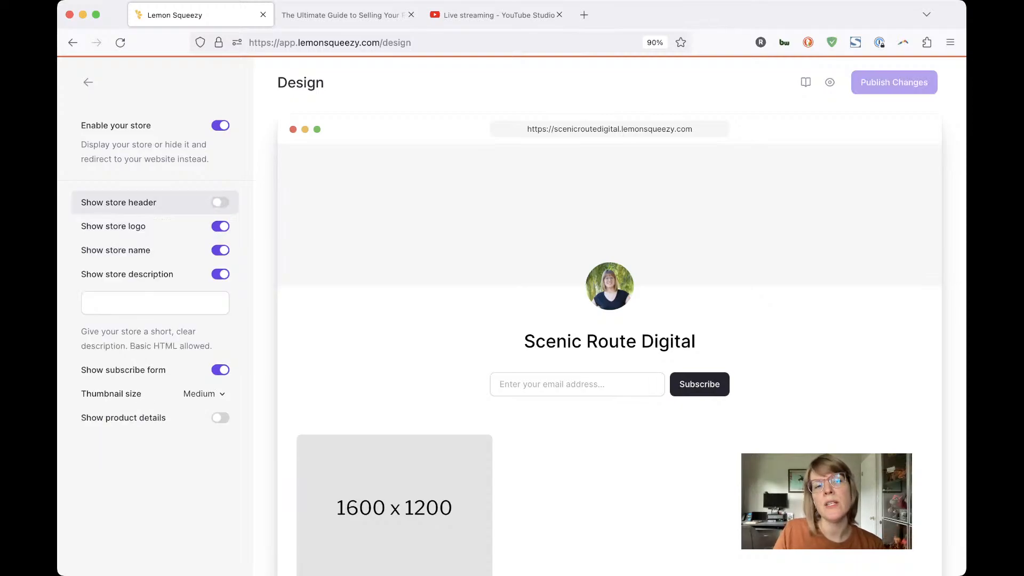
pyautogui.click(220, 203)
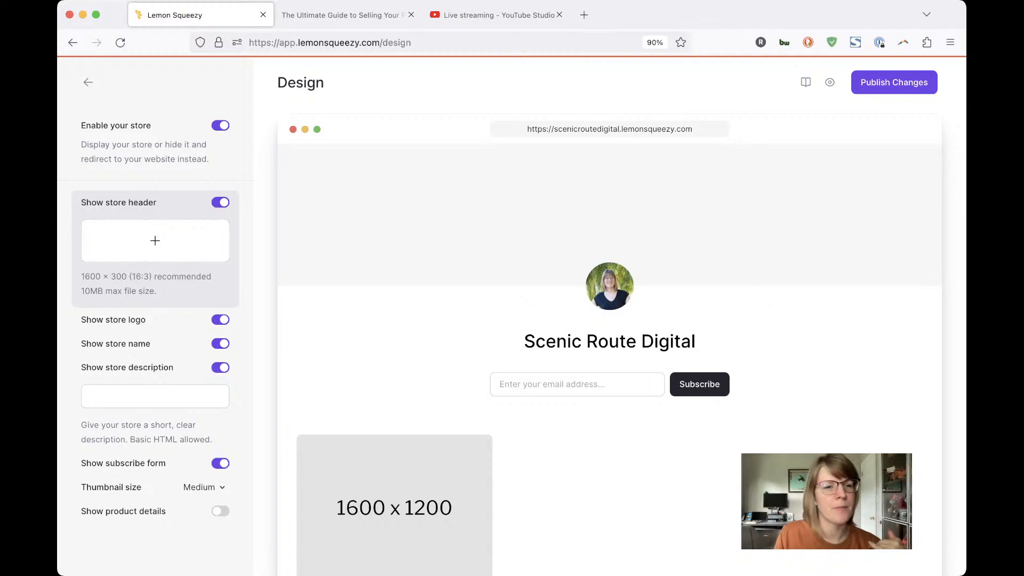
pyautogui.click(220, 202)
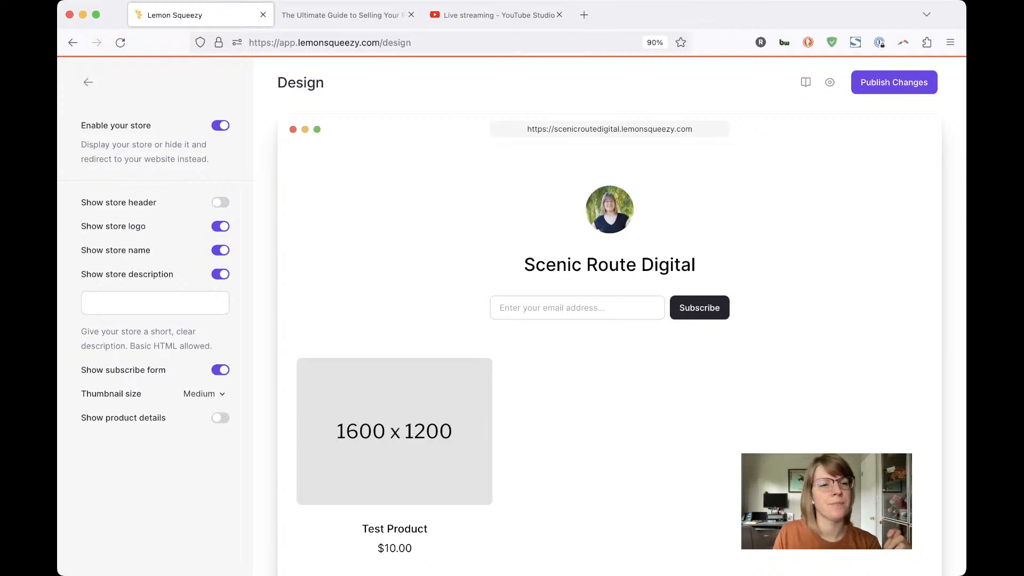
pyautogui.click(220, 250)
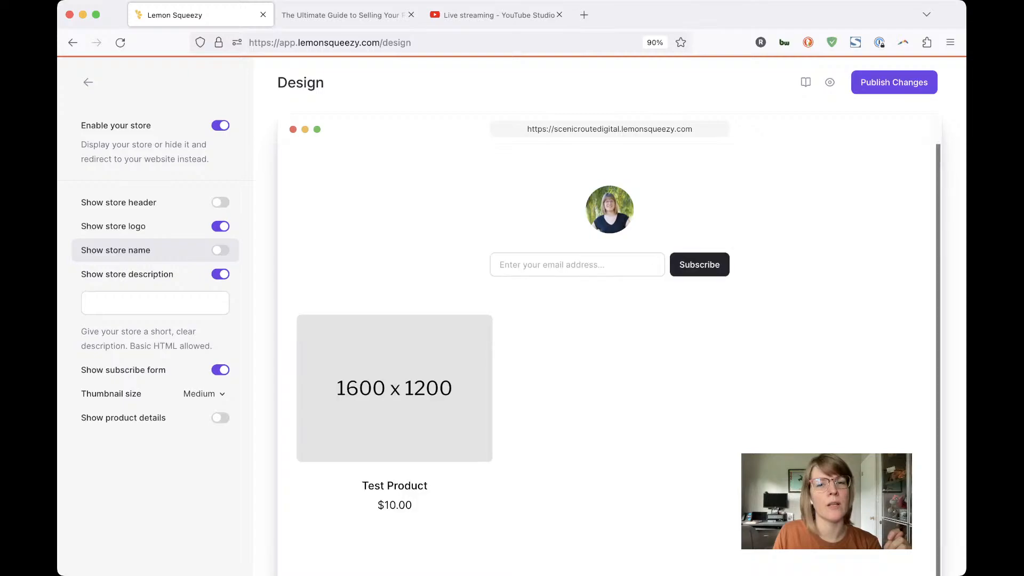
pyautogui.click(221, 251)
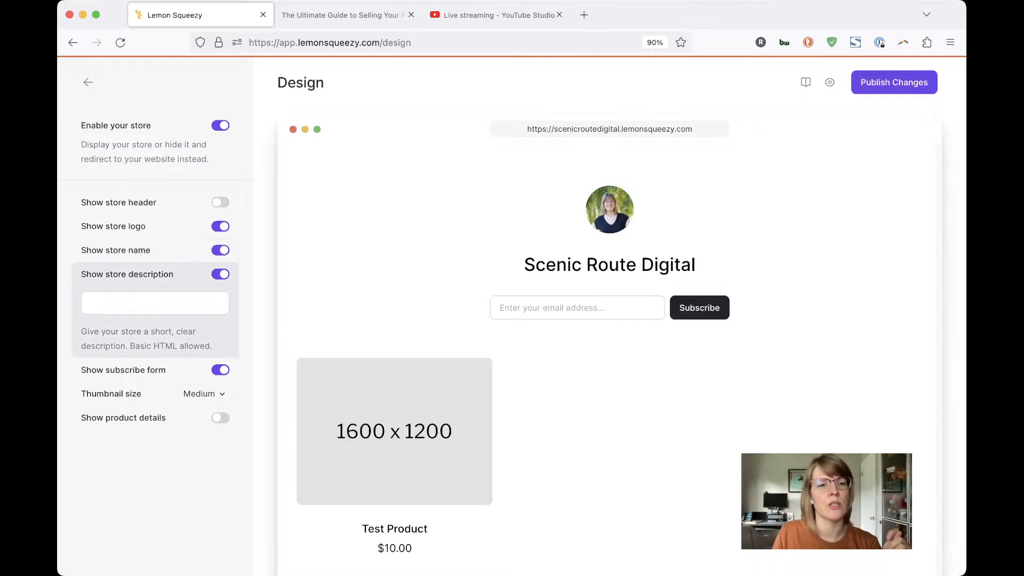
# Enter "This is my store description" as the storefront's description.
pyautogui.click(155, 303)
pyautogui.write('THis is')
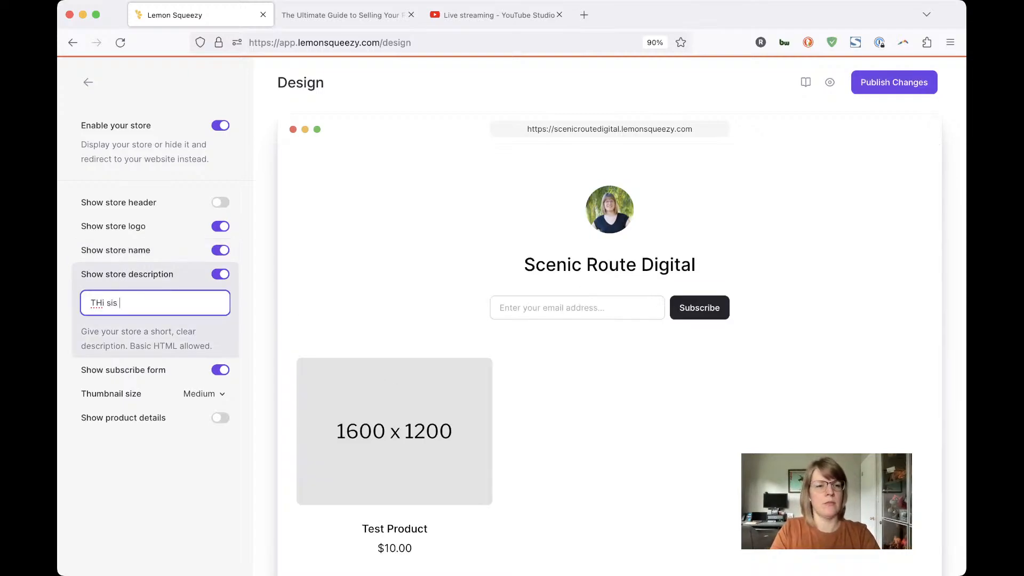
pyautogui.press('BackSpace')
pyautogui.press('BackSpace')
pyautogui.press('BackSpace')
pyautogui.press('BackSpace')
pyautogui.press('BackSpace')
pyautogui.press('BackSpace')
pyautogui.press('BackSpace')
pyautogui.write('his is my')
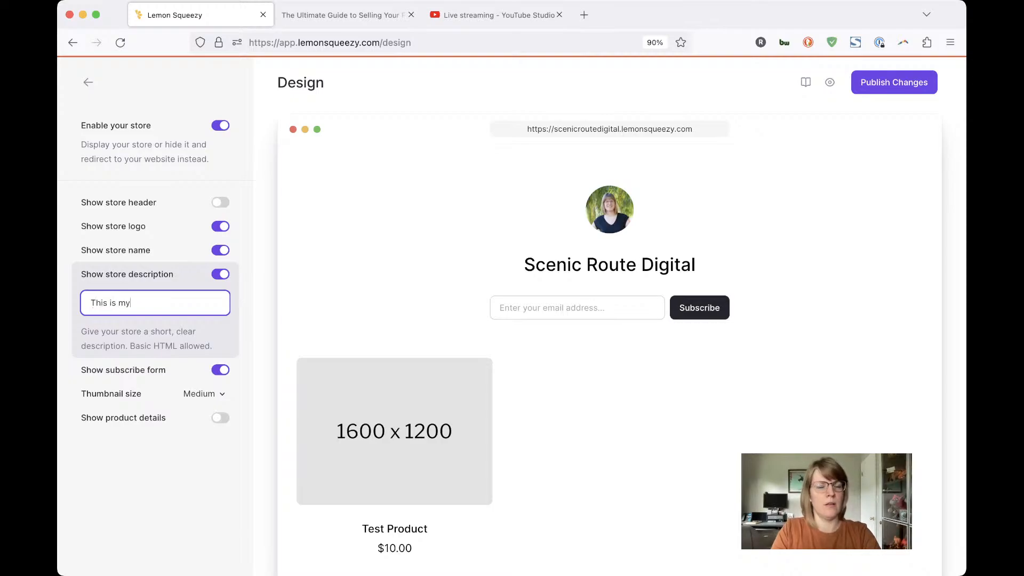
pyautogui.write(' store description')
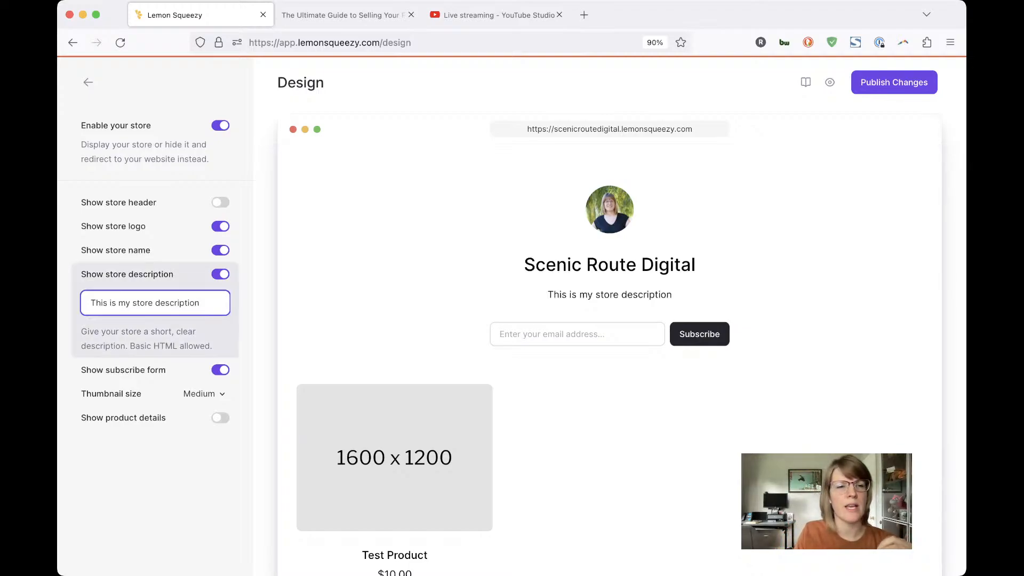
# Hide the subscribe form on the storefront.
pyautogui.press('Tab')
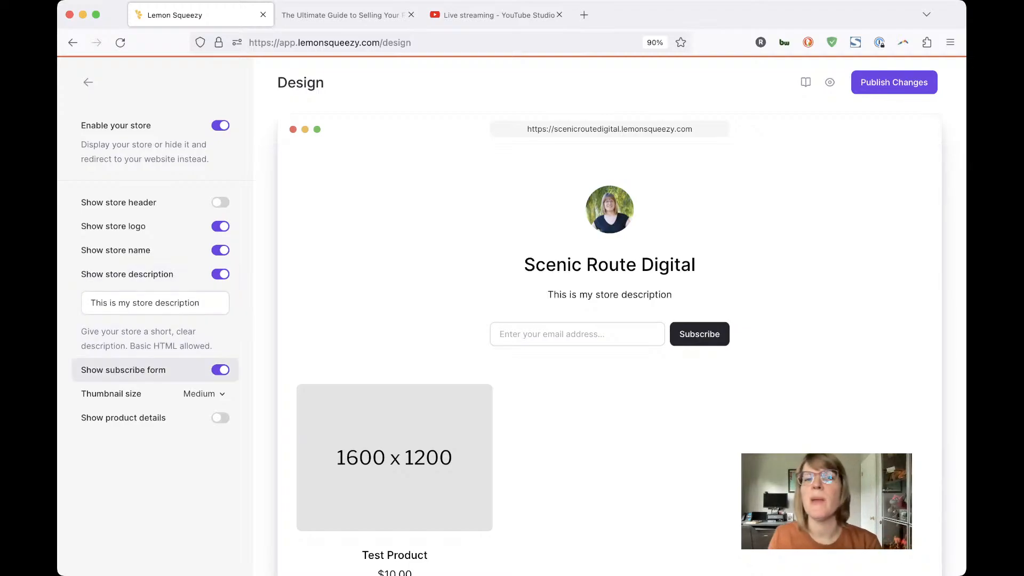
pyautogui.press('space')
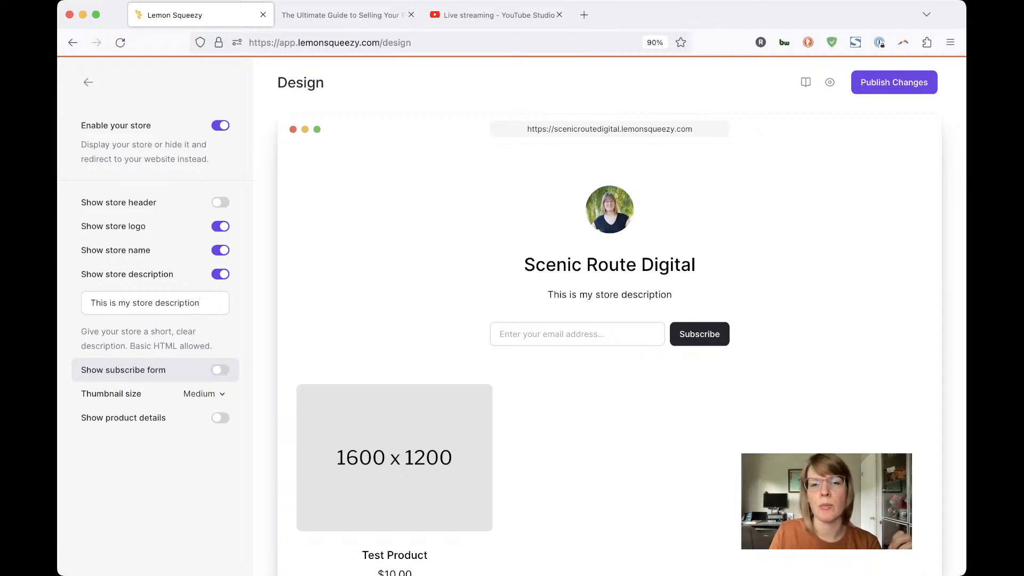
pyautogui.press('Tab')
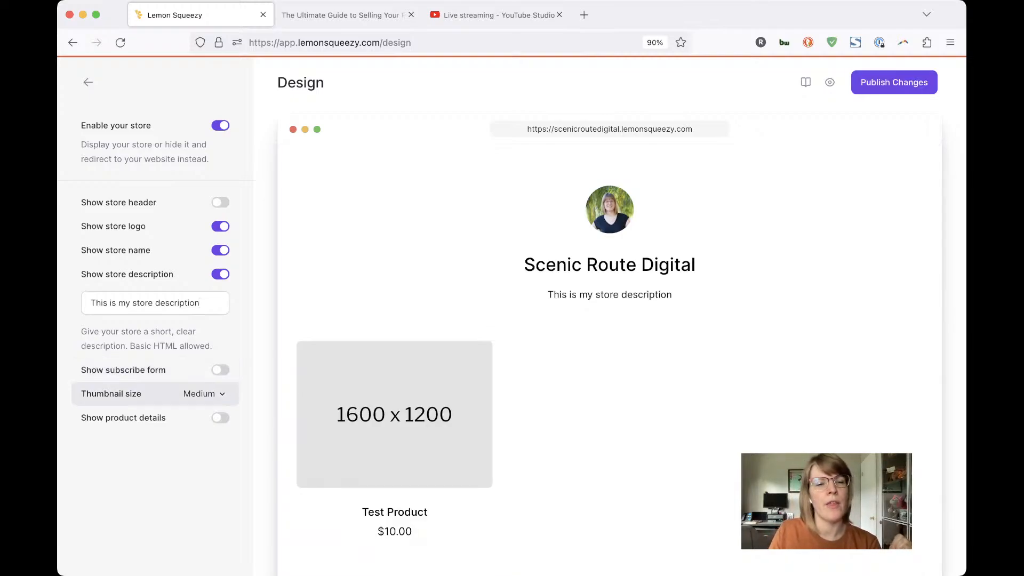
# Try the Small and Medium thumbnail sizes for the storefront's products.
pyautogui.hotkey('shift', 'Tab')
pyautogui.press('Tab')
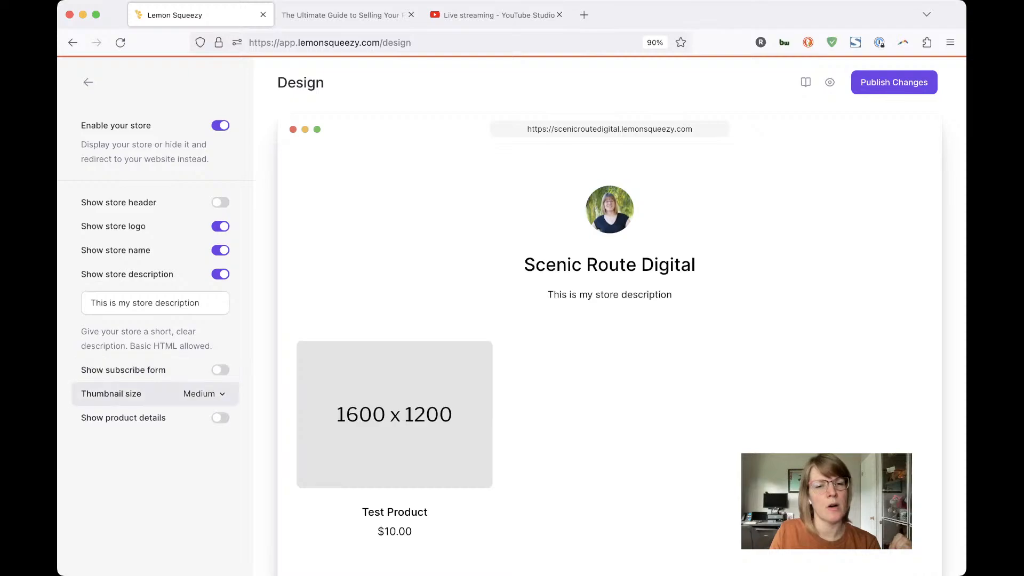
pyautogui.press('Up')
pyautogui.hotkey('shift', 'Tab')
pyautogui.press('Tab')
pyautogui.press('Tab')
pyautogui.hotkey('shift', 'Tab')
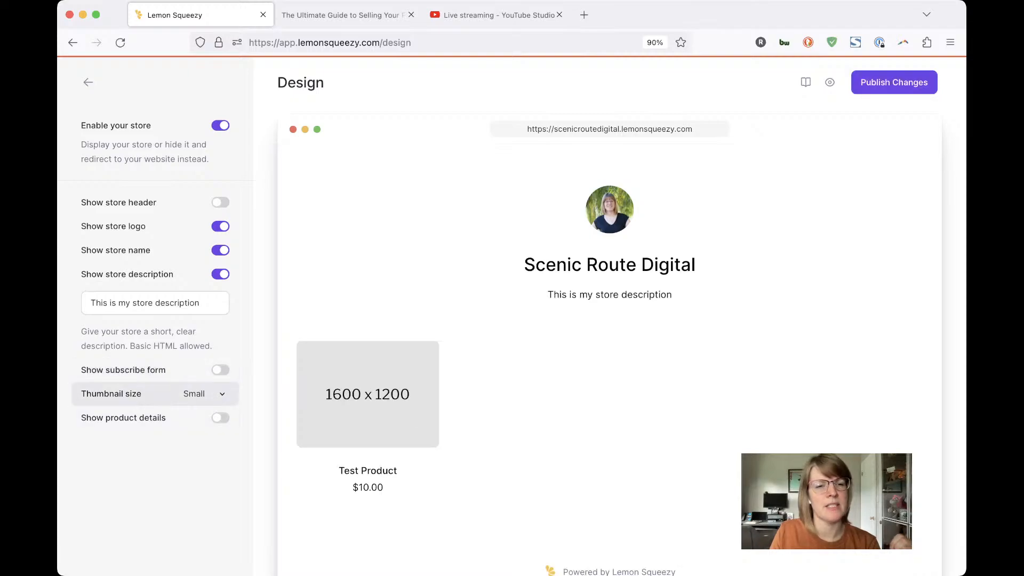
pyautogui.hotkey('shift', 'Tab')
pyautogui.press('Tab')
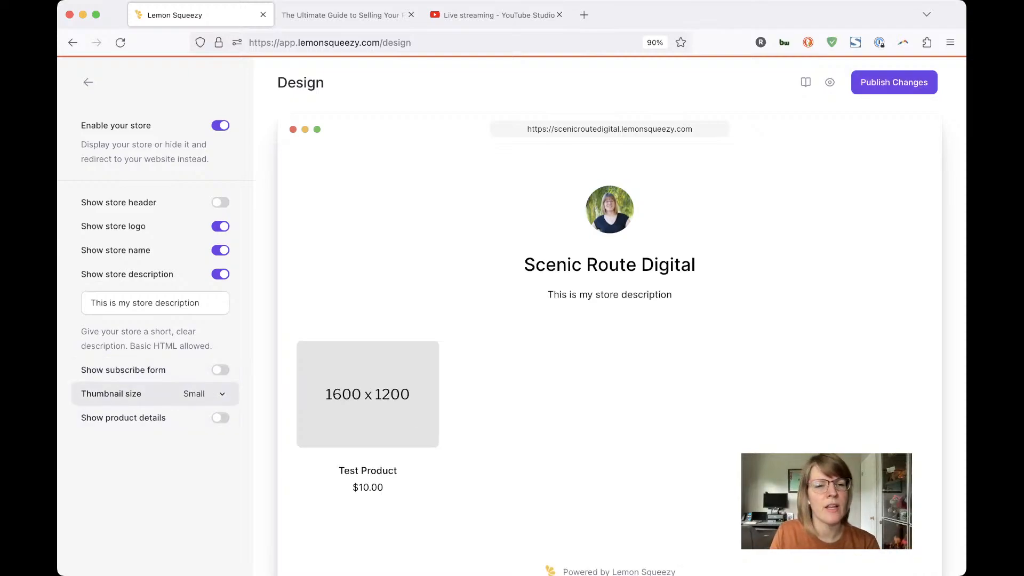
pyautogui.press('Down')
pyautogui.press('Tab')
pyautogui.hotkey('shift', 'Tab')
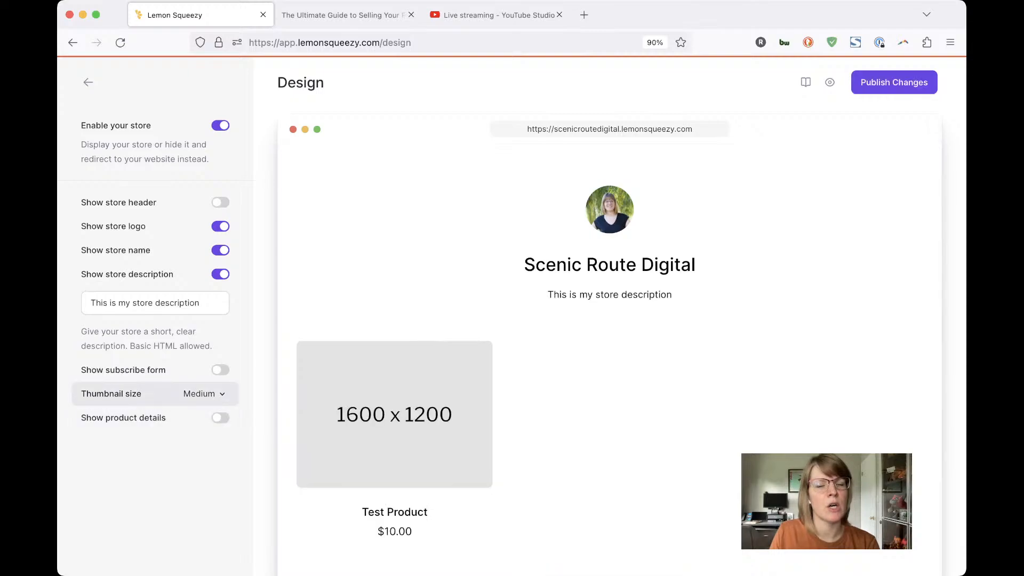
# Set the storefront's product thumbnail size to Large.
pyautogui.press('Down')
pyautogui.press('Tab')
pyautogui.hotkey('shift', 'Tab')
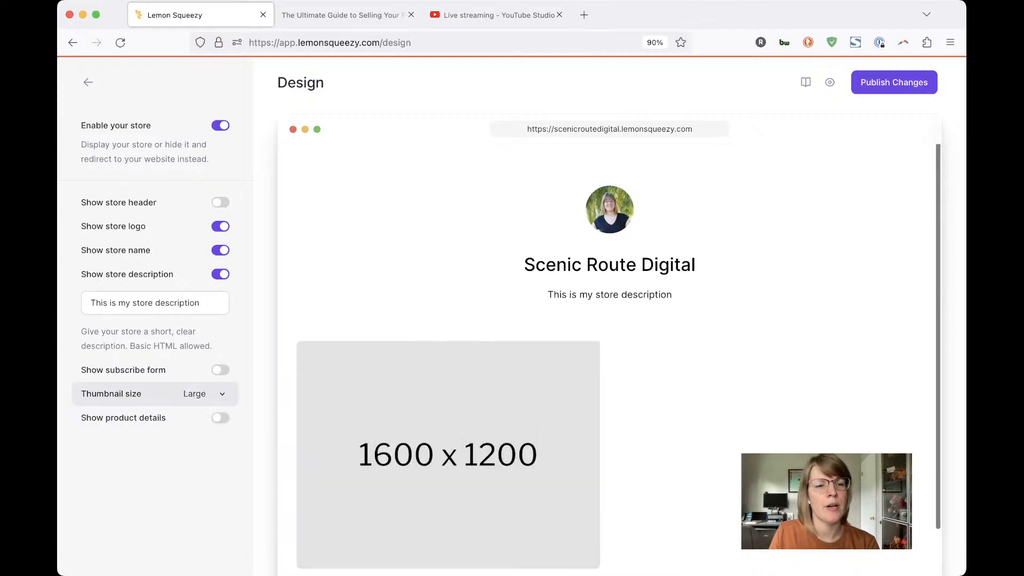
pyautogui.press('Tab')
pyautogui.hotkey('shift', 'Tab')
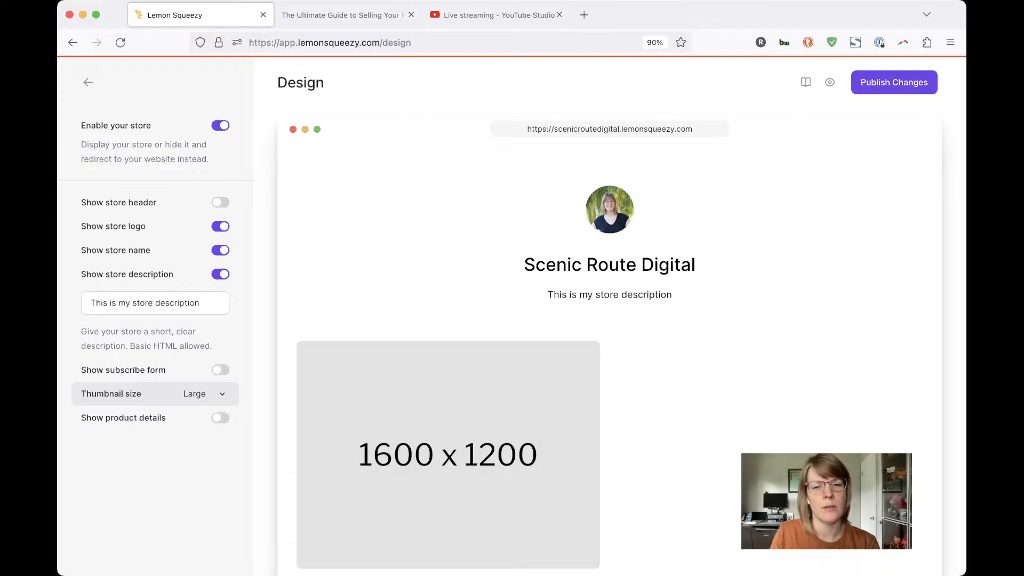
# Try the Full thumbnail size for the storefront's products.
pyautogui.press('Down')
pyautogui.press('Tab')
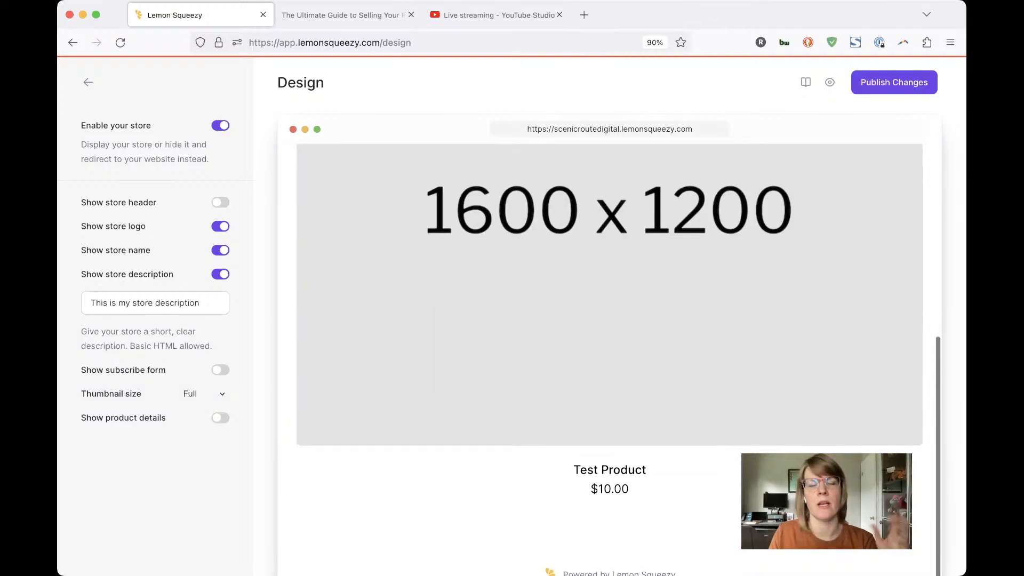
pyautogui.hotkey('shift', 'Tab')
pyautogui.press('Tab')
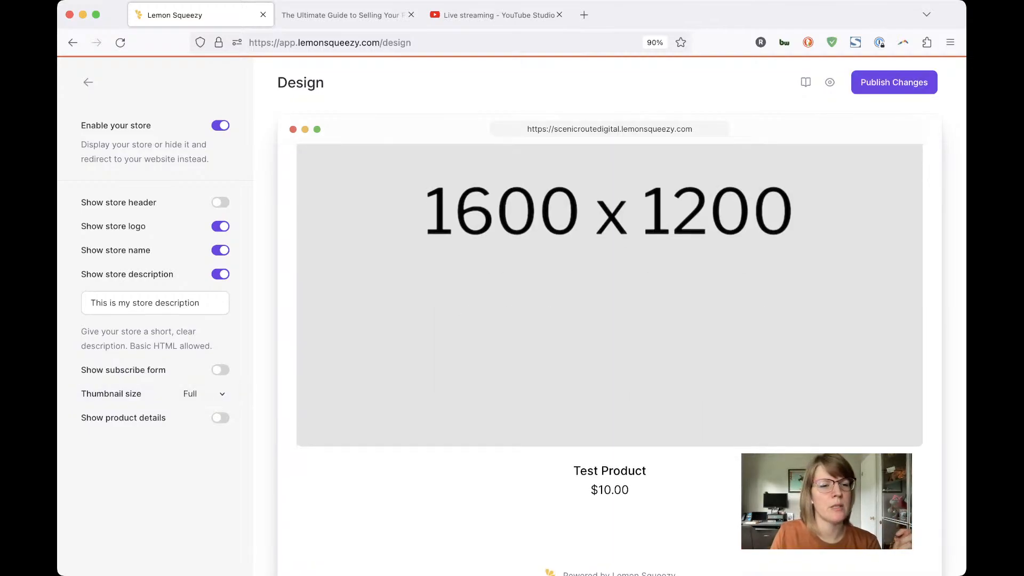
# Set the storefront's product thumbnail size to Medium.
pyautogui.hotkey('shift', 'Tab')
pyautogui.press('Up')
pyautogui.press('Tab')
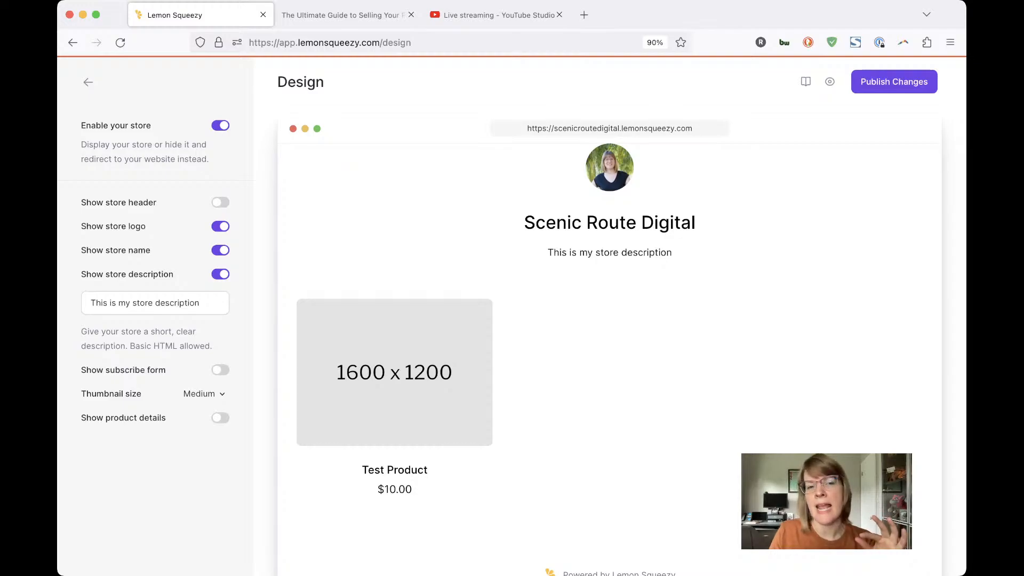
# Show the product details on the storefront and publish the design changes.
pyautogui.press('Tab')
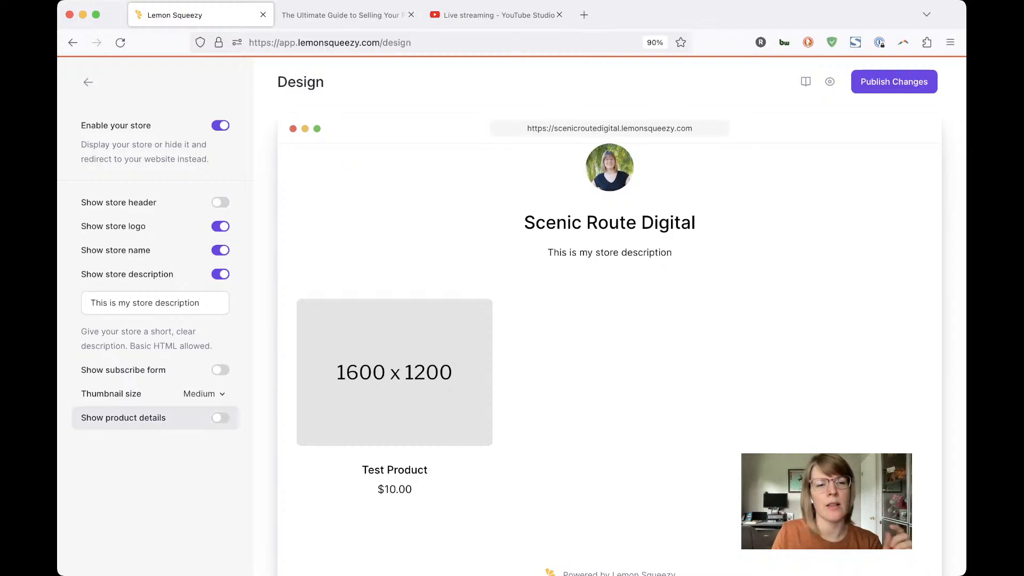
pyautogui.press('space')
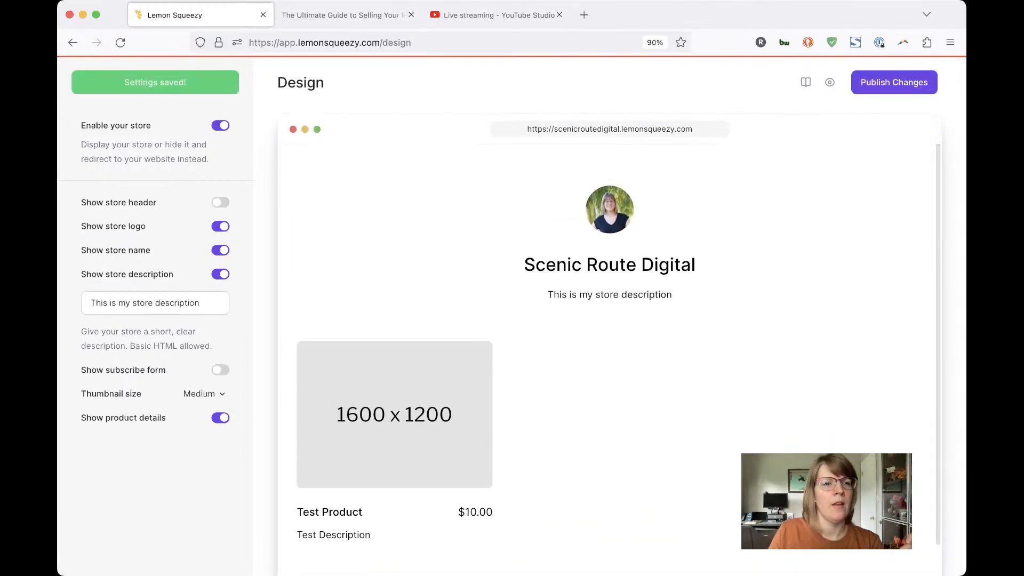
# Leave the storefront design, go to the store's product list and open the sharing settings for Test Product.
pyautogui.click(88, 82)
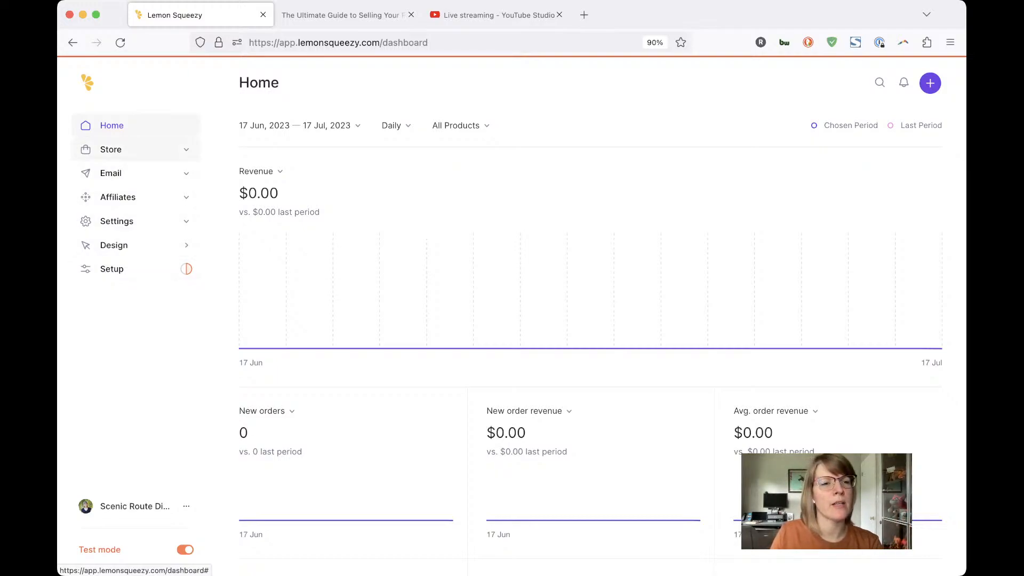
pyautogui.click(117, 150)
pyautogui.click(118, 172)
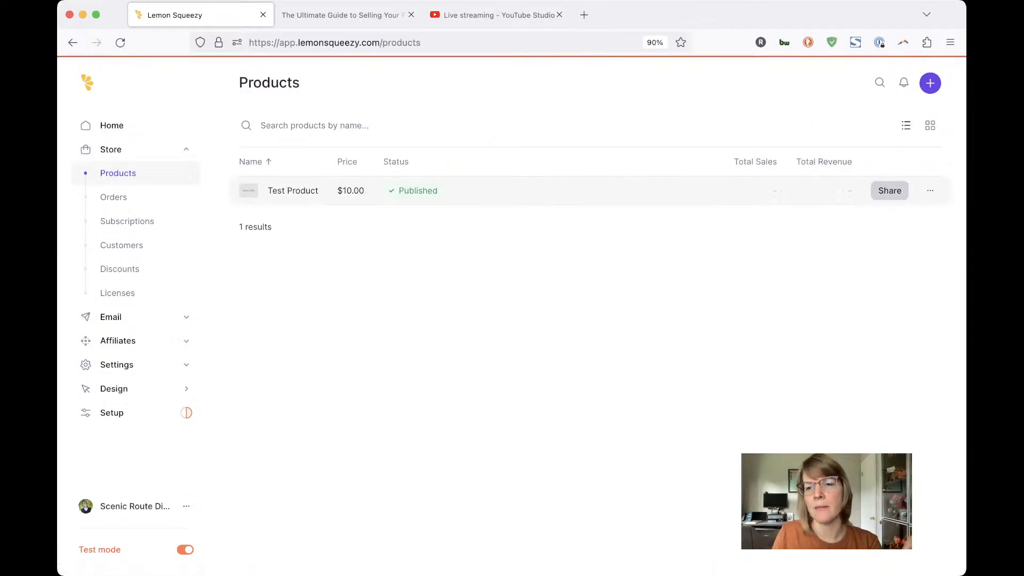
pyautogui.click(890, 191)
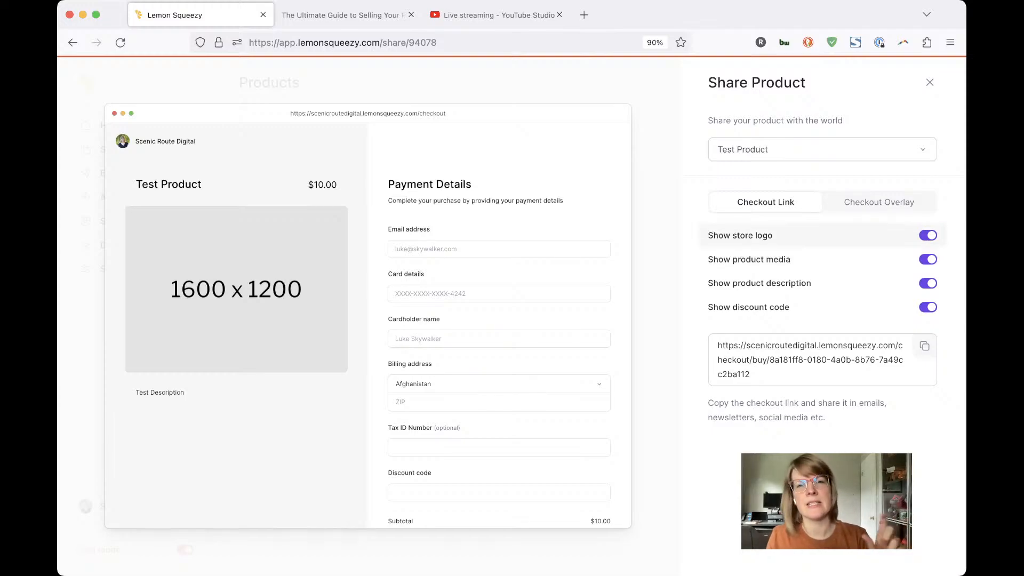
# Try hiding the store logo, product media, product description and discount code on the checkout link page, turning each back on.
pyautogui.click(929, 236)
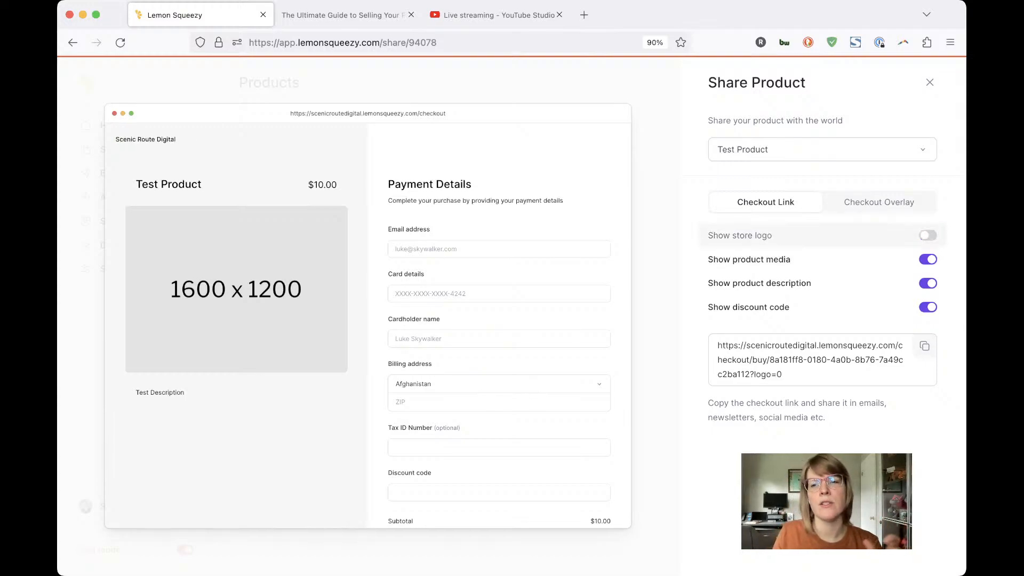
pyautogui.click(928, 236)
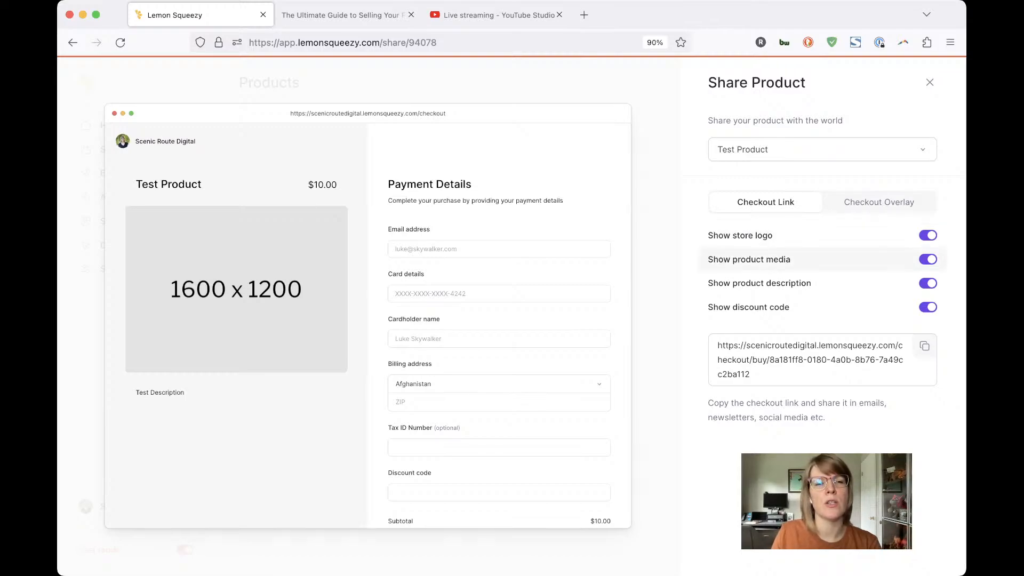
pyautogui.click(928, 260)
pyautogui.click(928, 259)
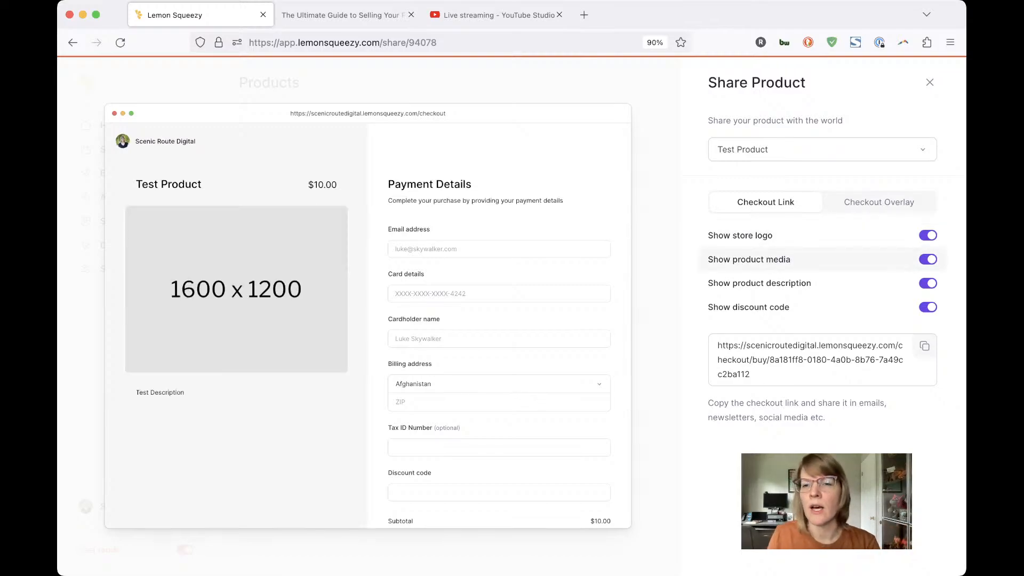
pyautogui.click(928, 283)
pyautogui.click(928, 284)
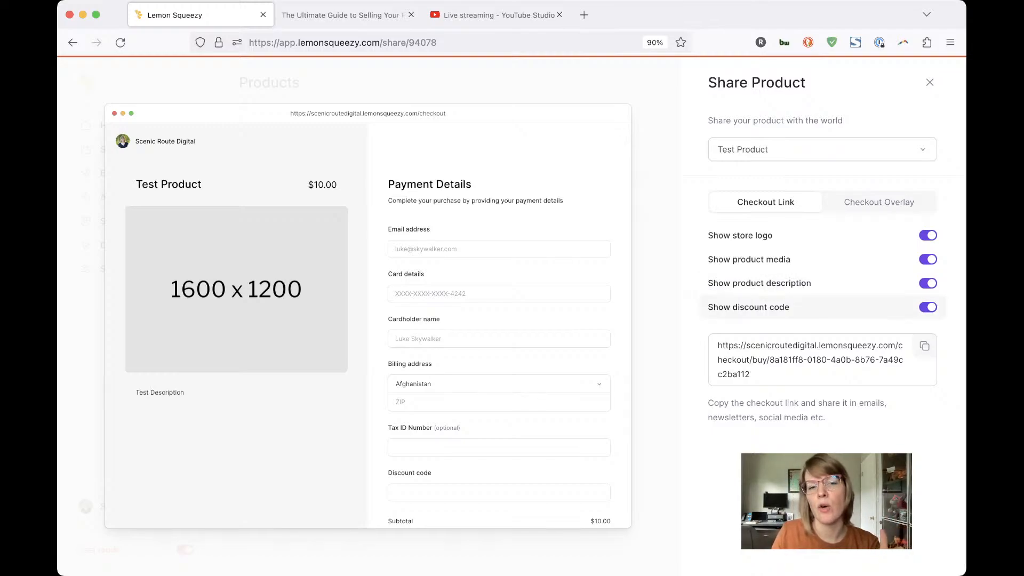
pyautogui.click(928, 308)
pyautogui.click(928, 307)
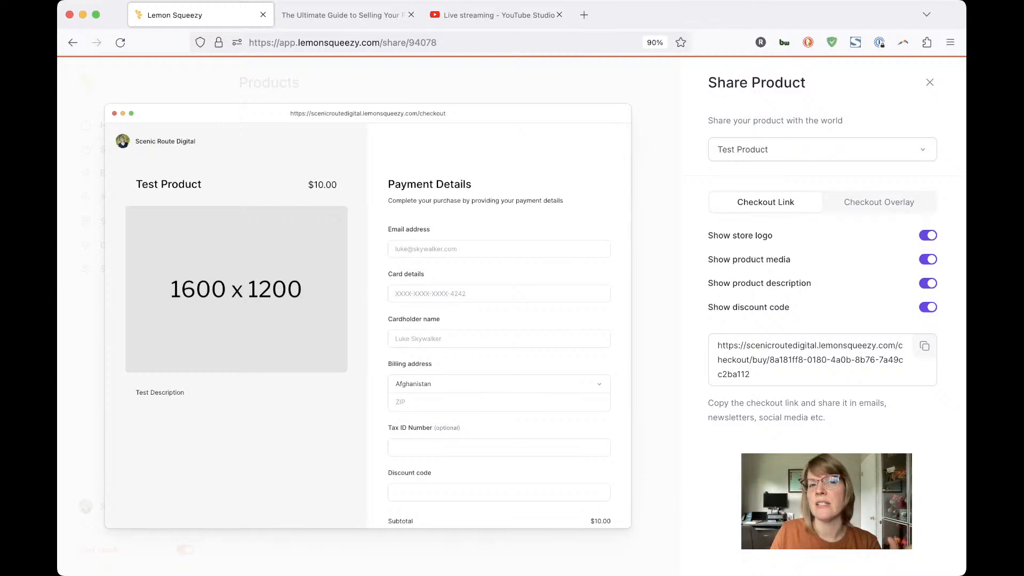
pyautogui.click(928, 307)
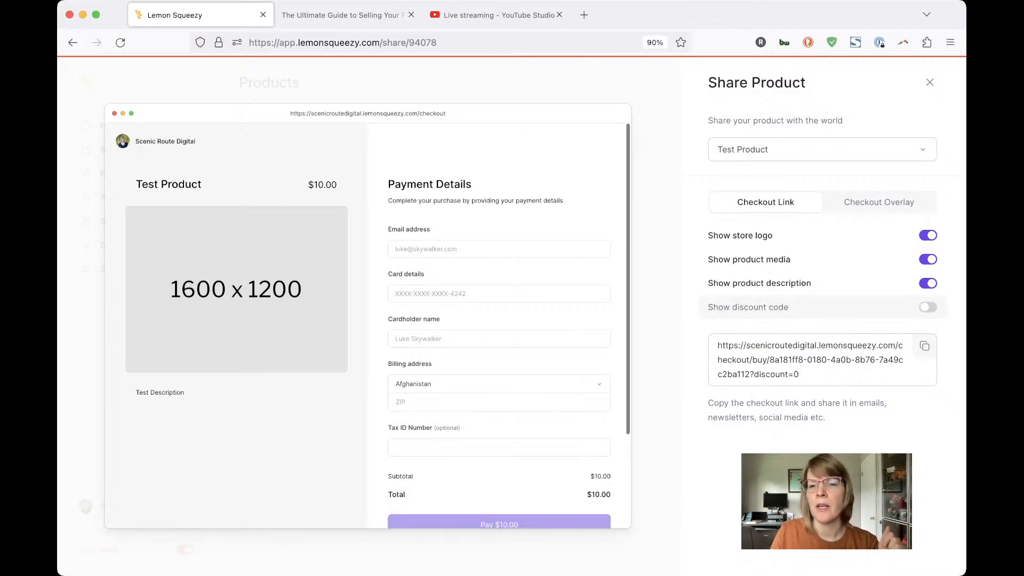
pyautogui.click(929, 308)
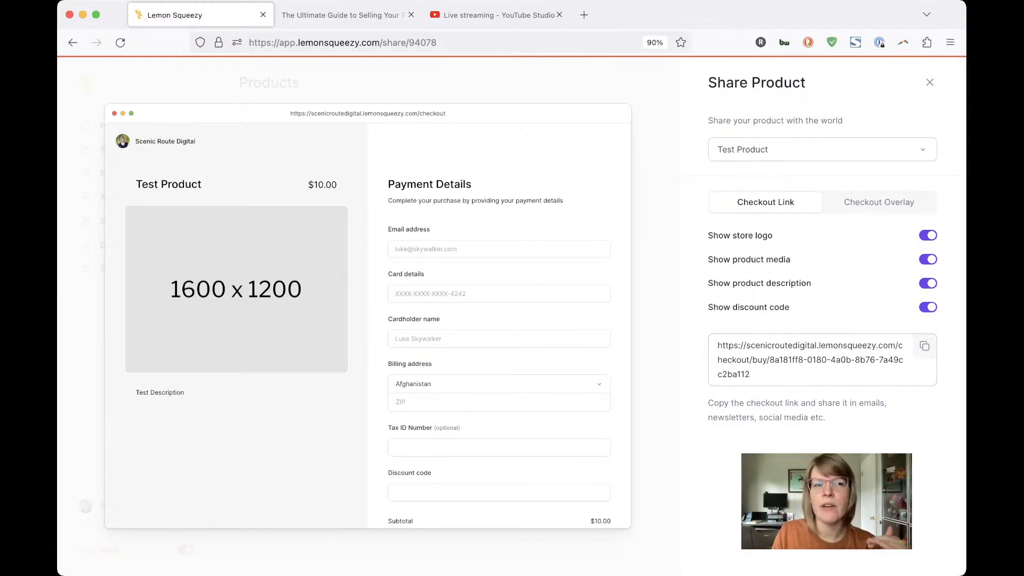
# Review the checkout link's page preview from the product information down to the payment area.
pyautogui.scroll(-5, 368, 320)
pyautogui.scroll(5, 368, 320)
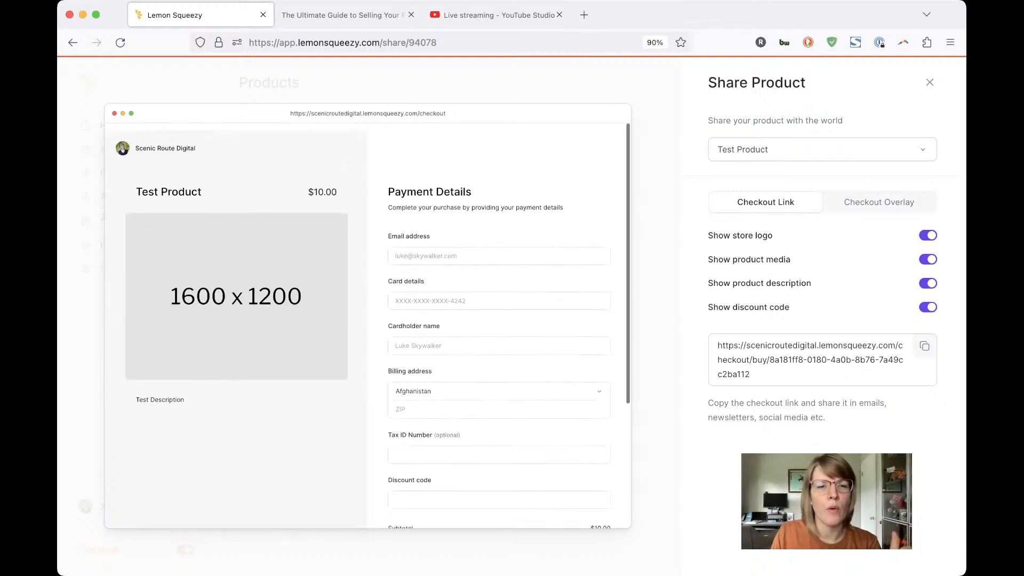
pyautogui.scroll(-3, 368, 320)
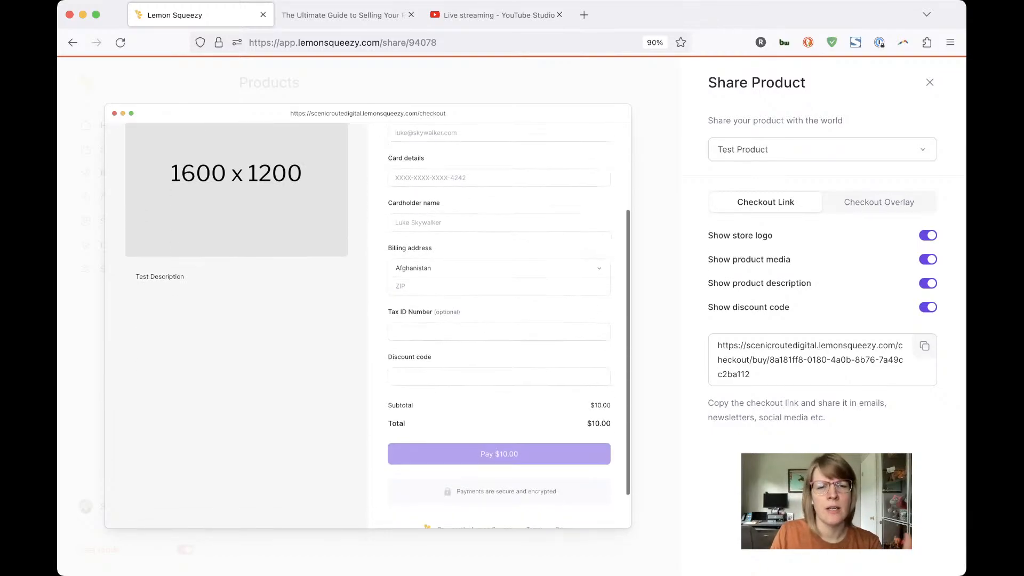
pyautogui.scroll(-1, 368, 320)
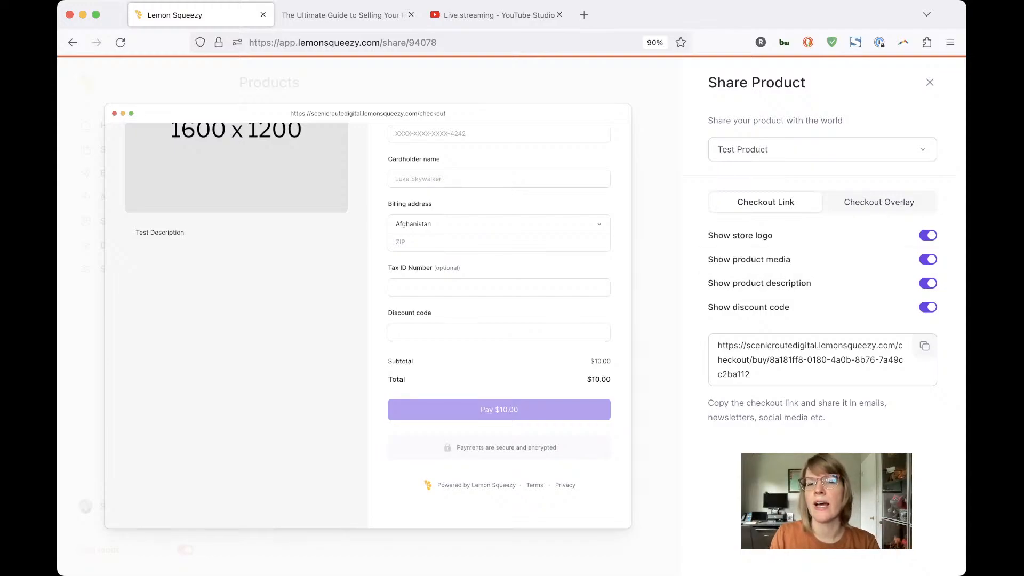
# Switch to the Checkout Overlay and try hiding its logo, media, description and discount code, turning each back on.
pyautogui.click(879, 202)
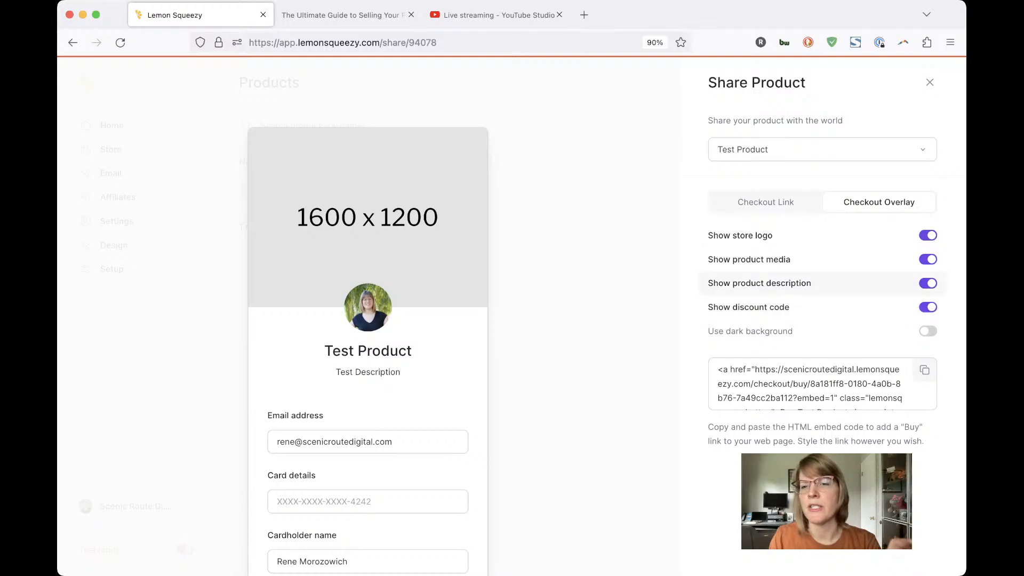
pyautogui.click(929, 235)
pyautogui.click(929, 235)
pyautogui.click(928, 259)
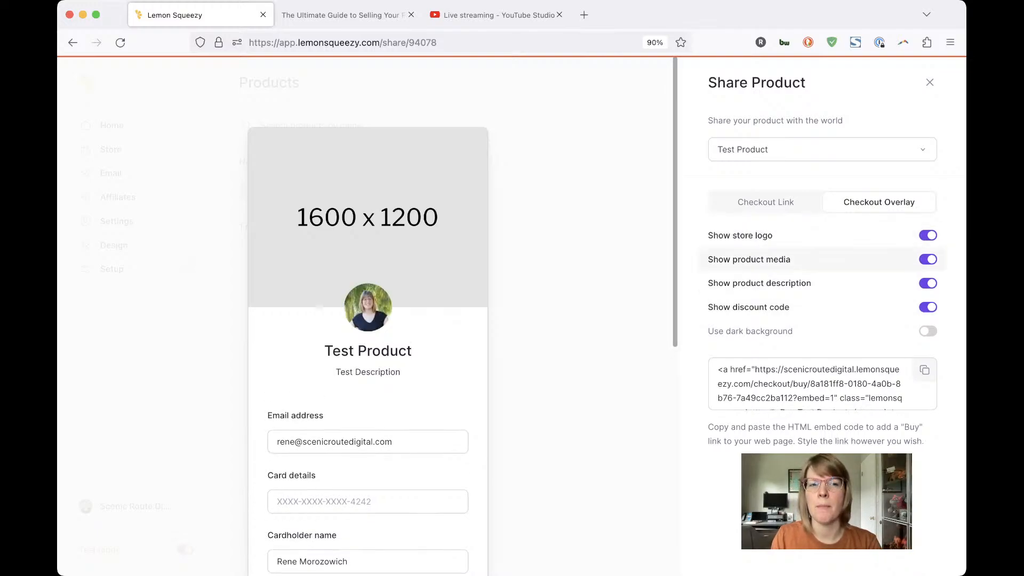
pyautogui.click(929, 260)
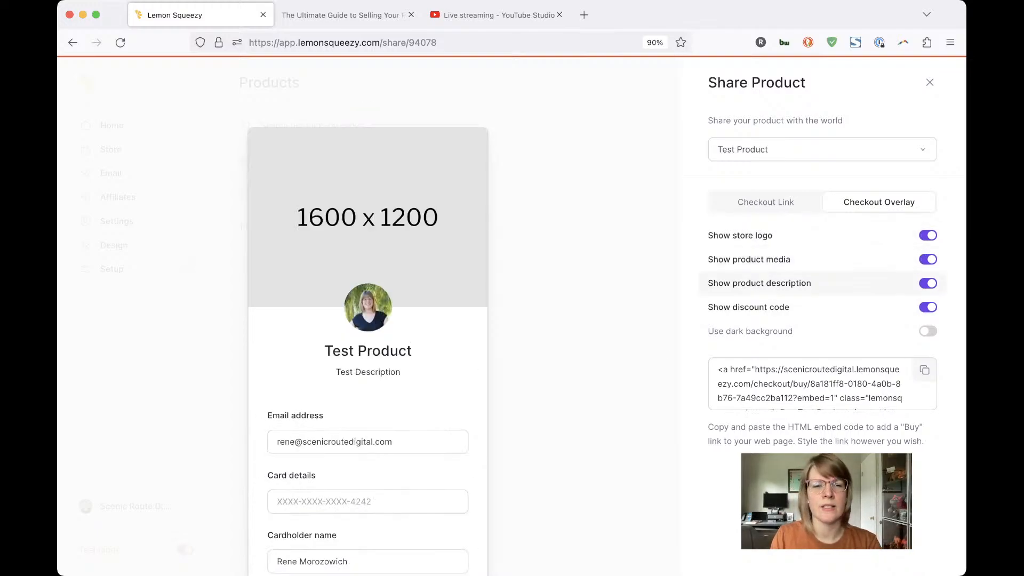
pyautogui.click(928, 283)
pyautogui.click(928, 284)
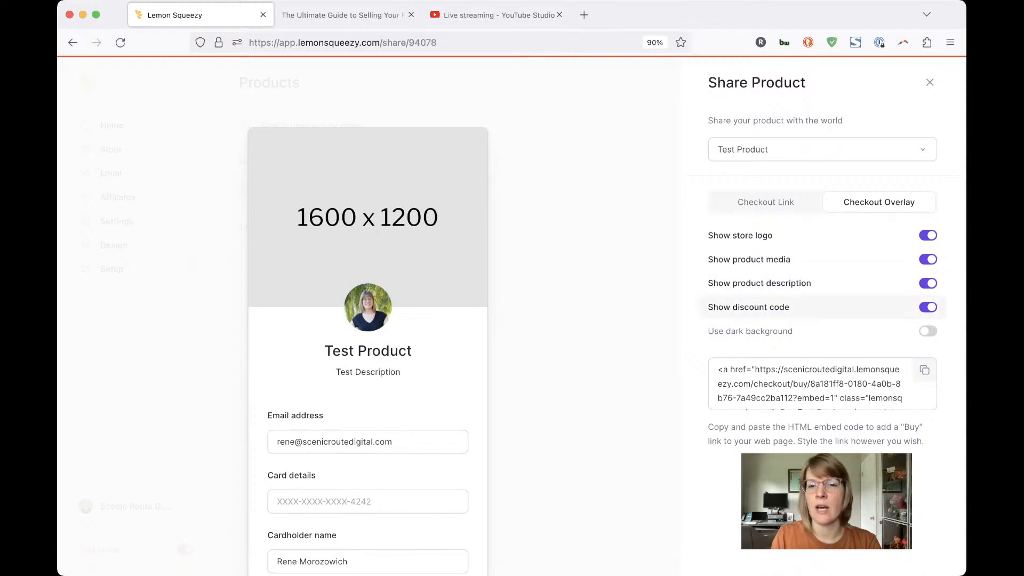
pyautogui.click(929, 308)
pyautogui.click(928, 308)
# Turn on the dark background for the checkout overlay and examine its HTML embed code, including the "Buy Test Product" link text.
pyautogui.click(928, 331)
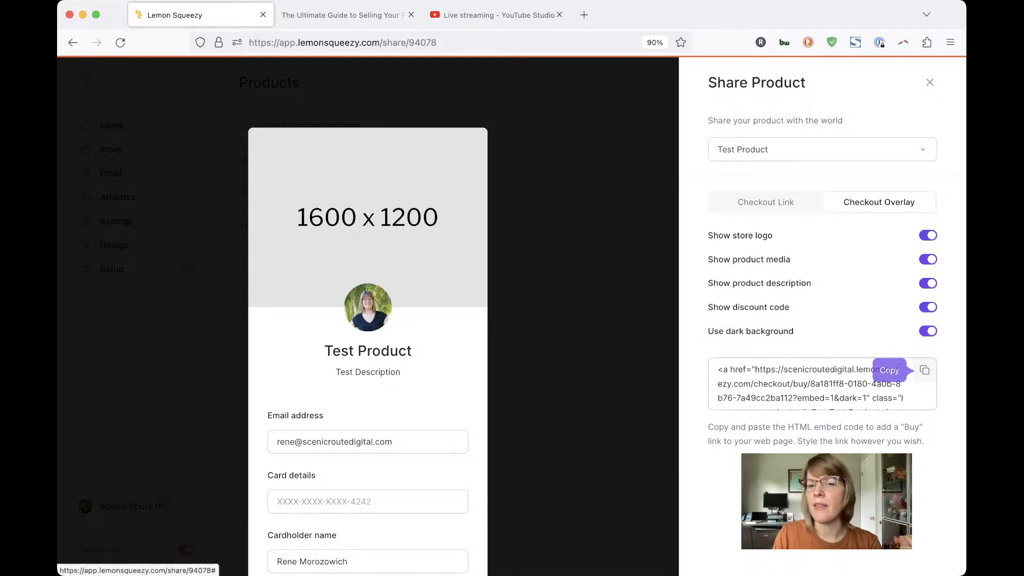
pyautogui.scroll(-1, 822, 384)
pyautogui.scroll(-3, 821, 384)
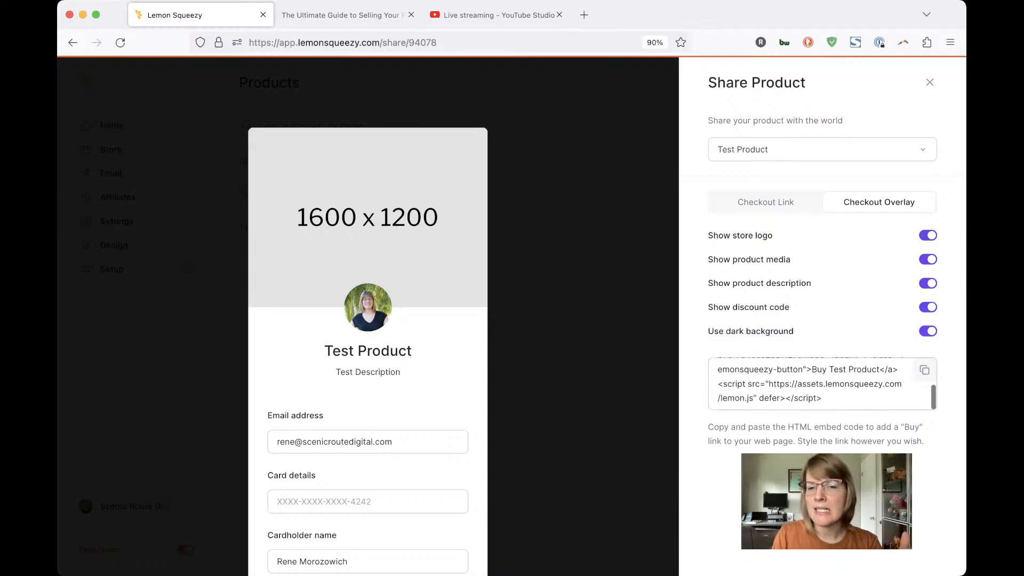
pyautogui.scroll(3, 822, 384)
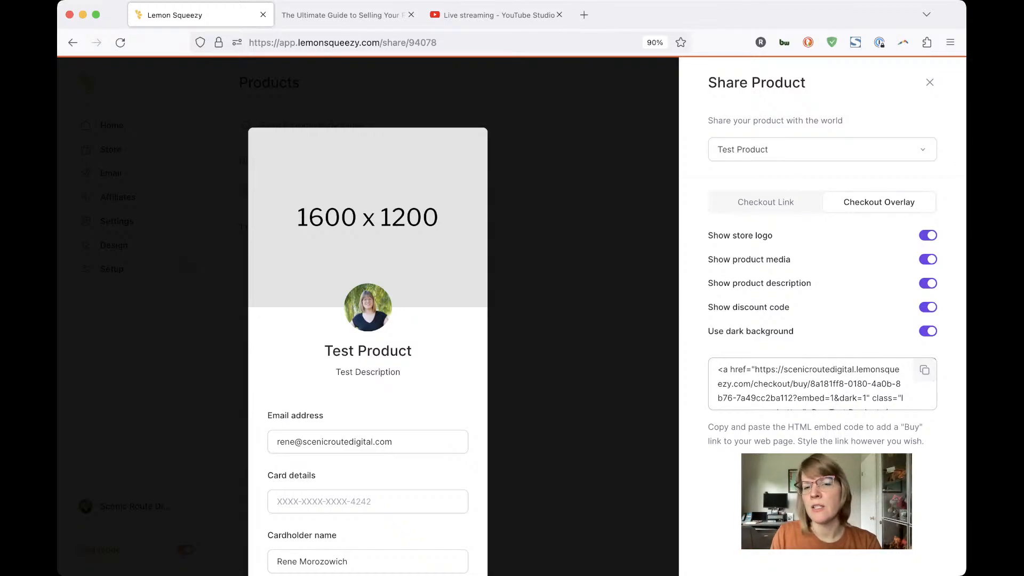
pyautogui.scroll(-3, 822, 384)
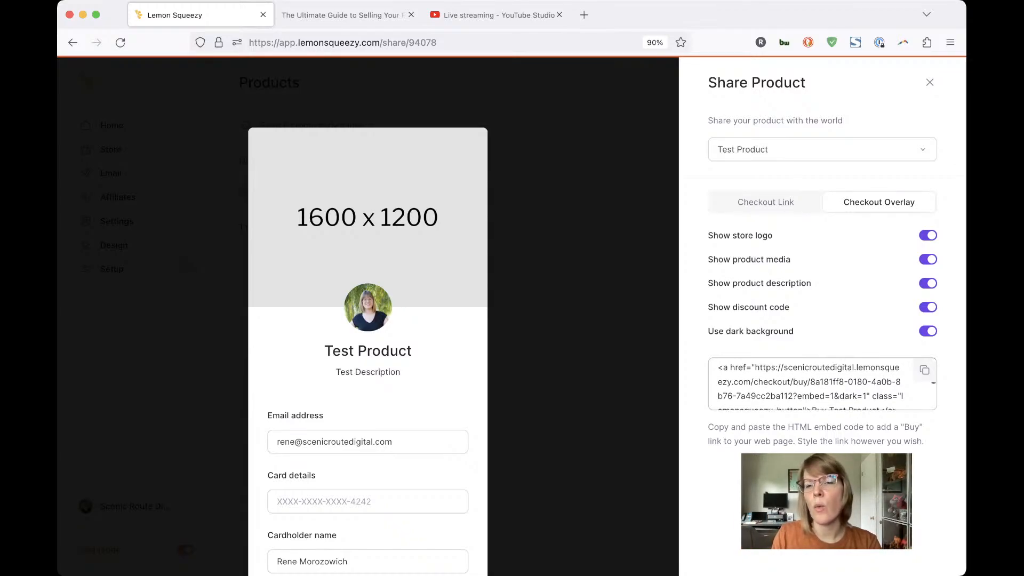
pyautogui.scroll(3, 822, 385)
pyautogui.scroll(-2, 822, 384)
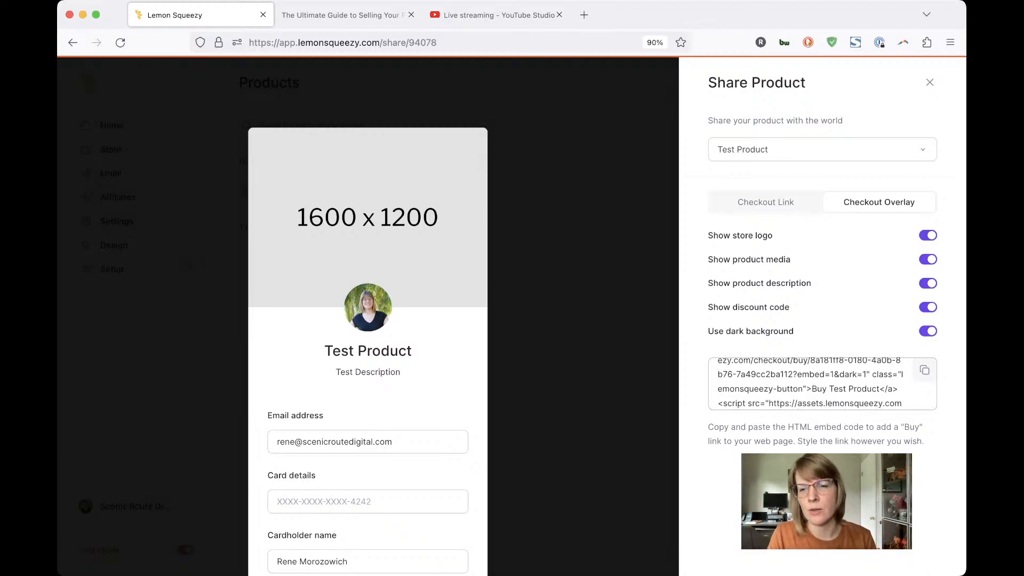
pyautogui.moveTo(879, 389); pyautogui.dragTo(812, 389)
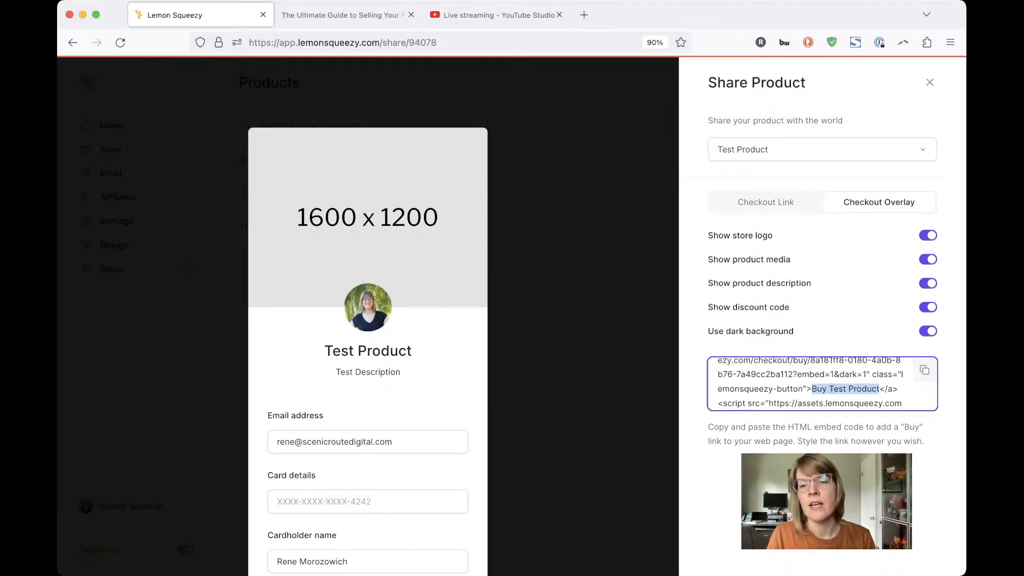
pyautogui.click(812, 389)
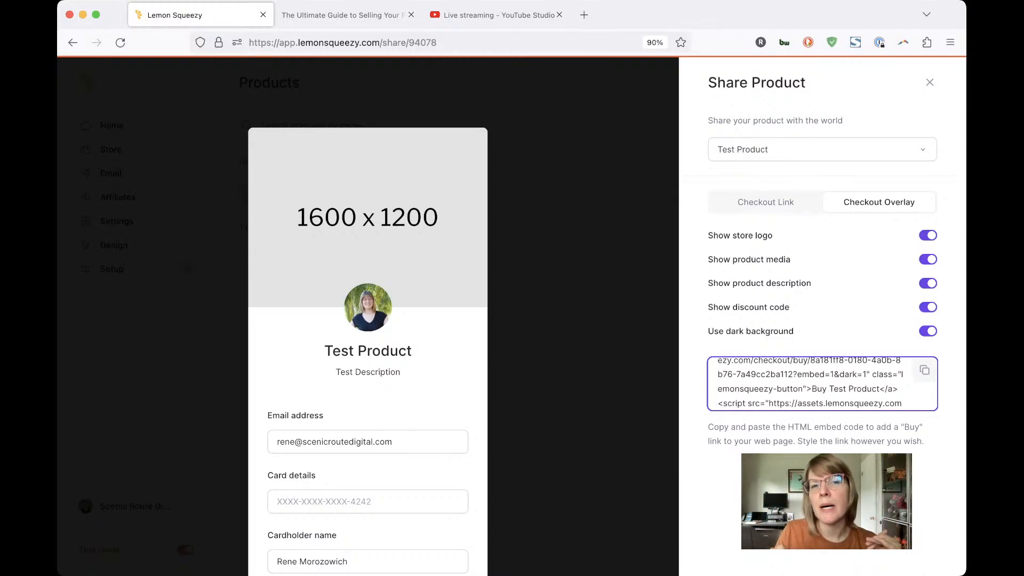
pyautogui.click(902, 464)
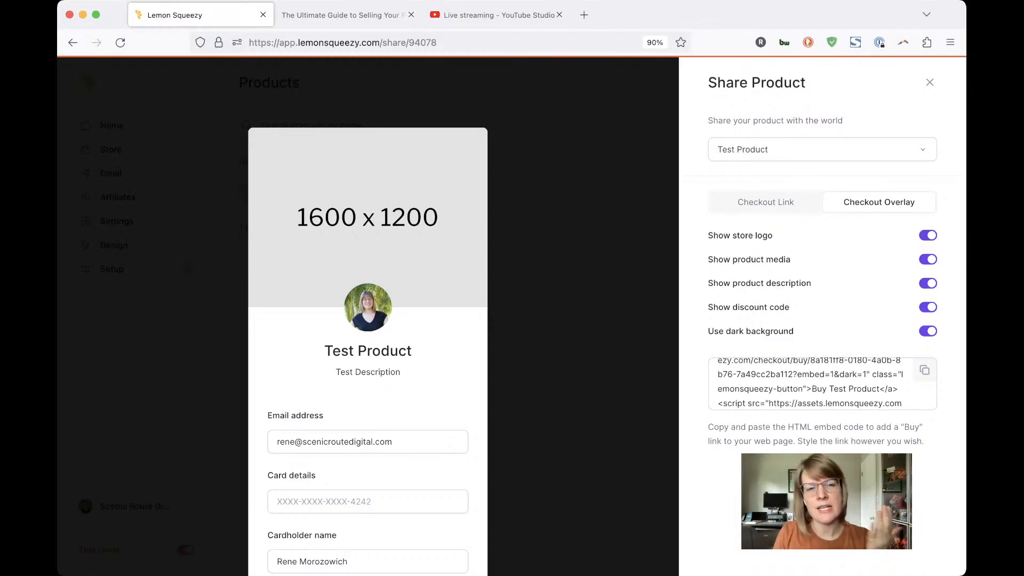
# Preview the checkout overlay's payment form with and without the discount code option, and close the product's sharing settings.
pyautogui.scroll(-5, 368, 320)
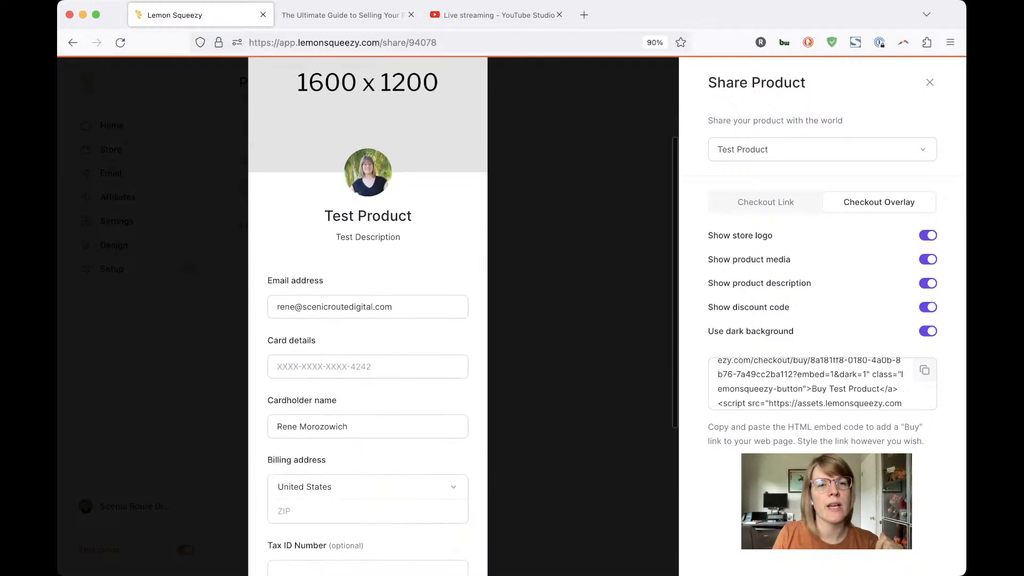
pyautogui.scroll(3, 369, 320)
pyautogui.scroll(-3, 368, 320)
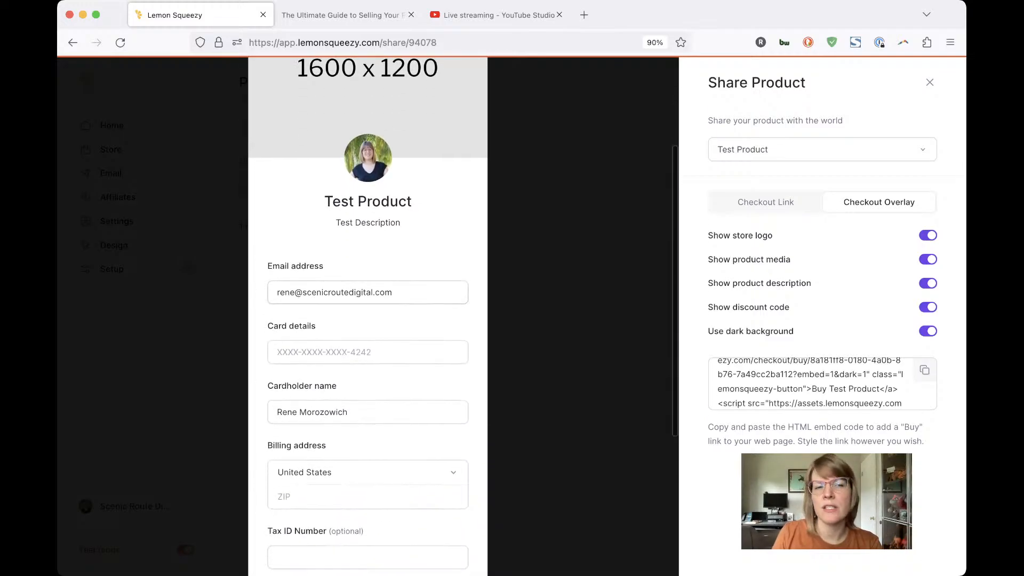
pyautogui.scroll(-5, 368, 320)
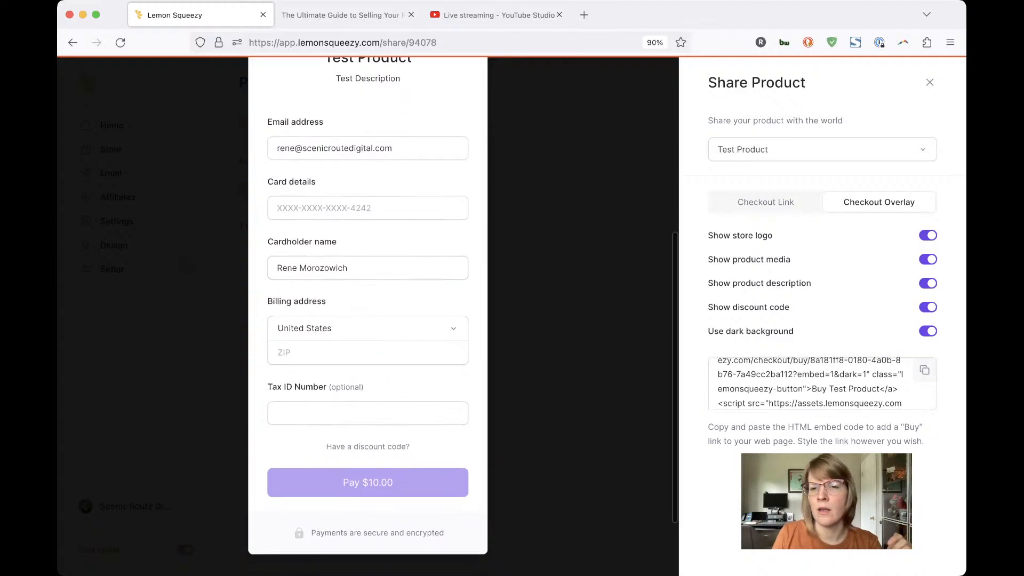
pyautogui.click(929, 307)
pyautogui.click(928, 308)
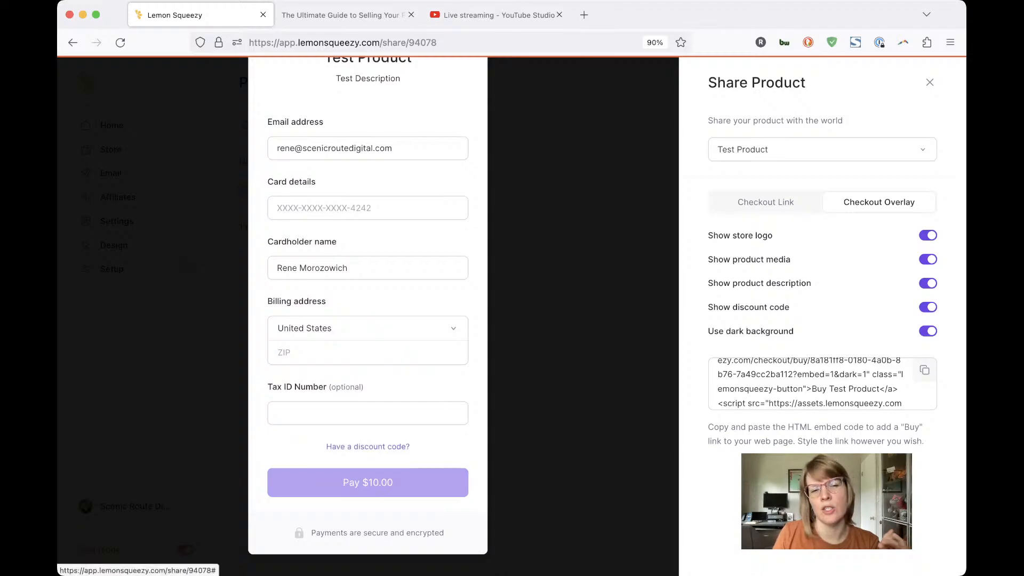
pyautogui.scroll(-1, 368, 438)
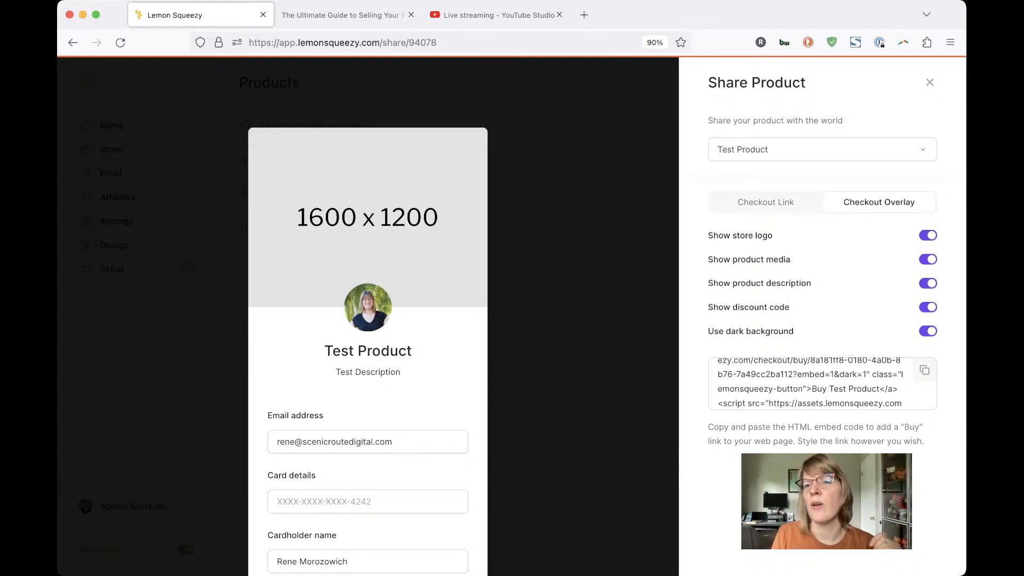
pyautogui.press('Escape')
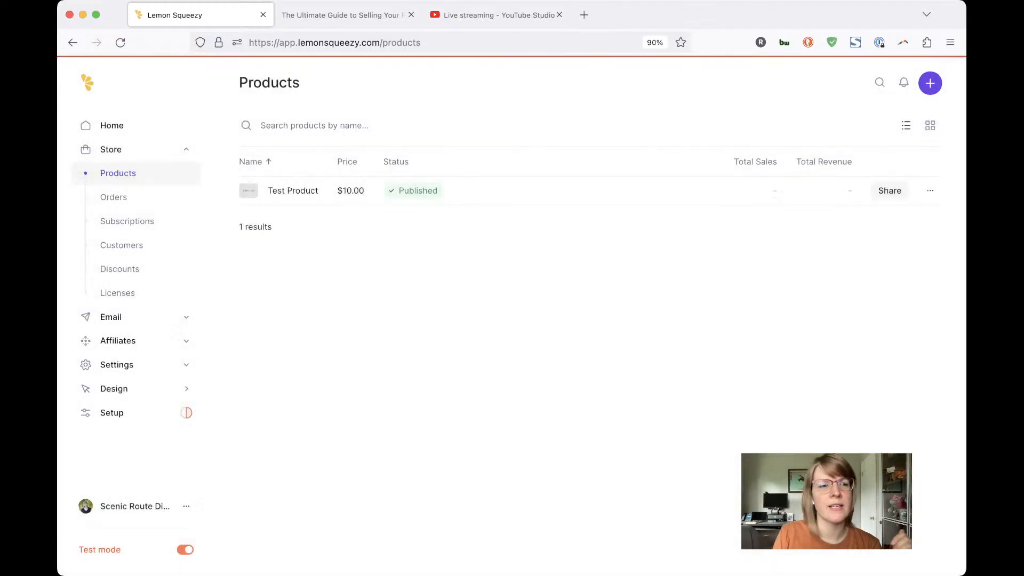